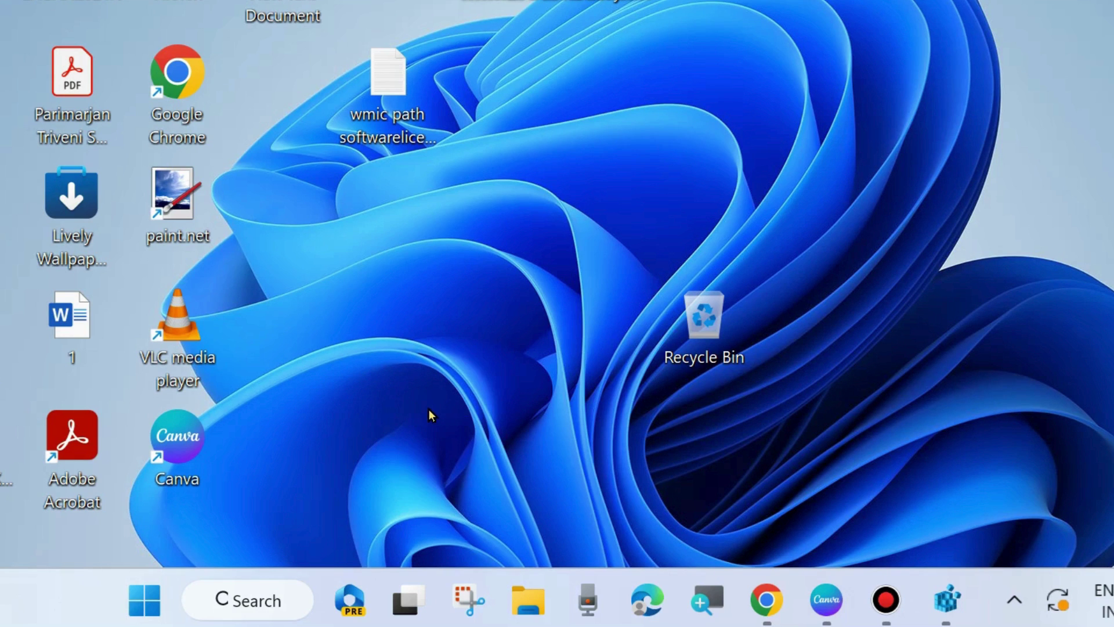
- Open Settings' Installed apps and search for 'edge' so Microsoft Edge appears in the list
right_click(135, 611)
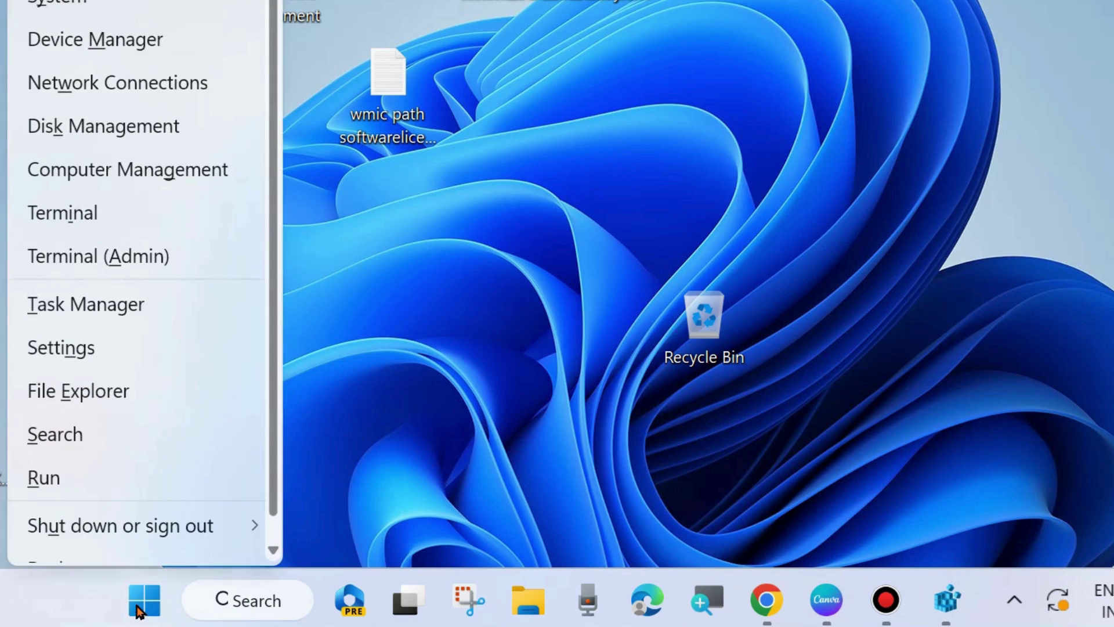
left_click(68, 348)
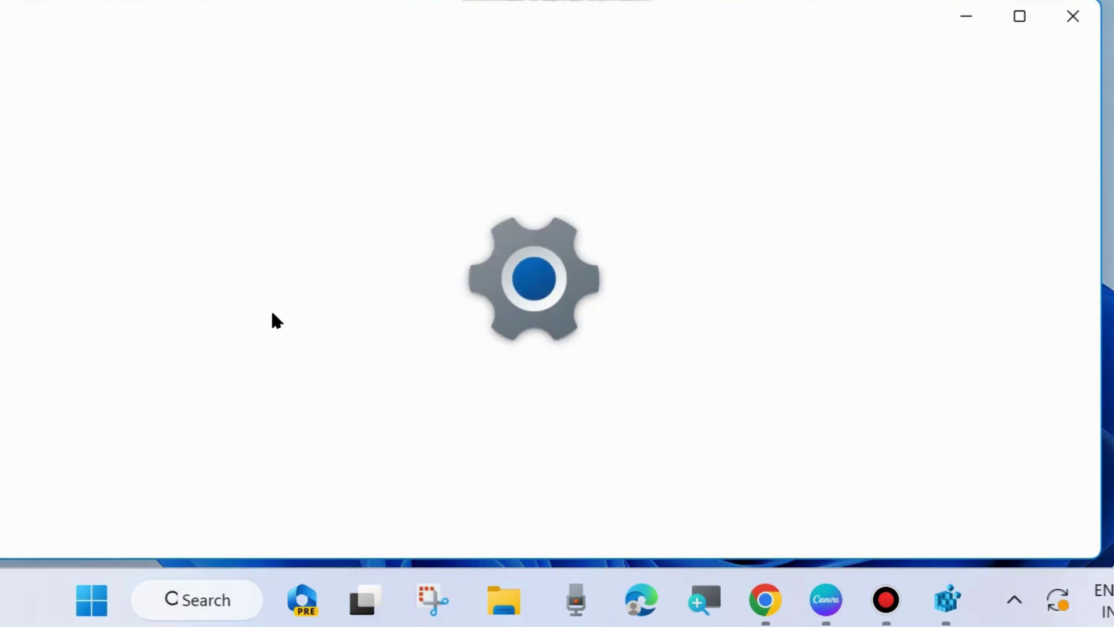
scroll(122, 429, "down", 2)
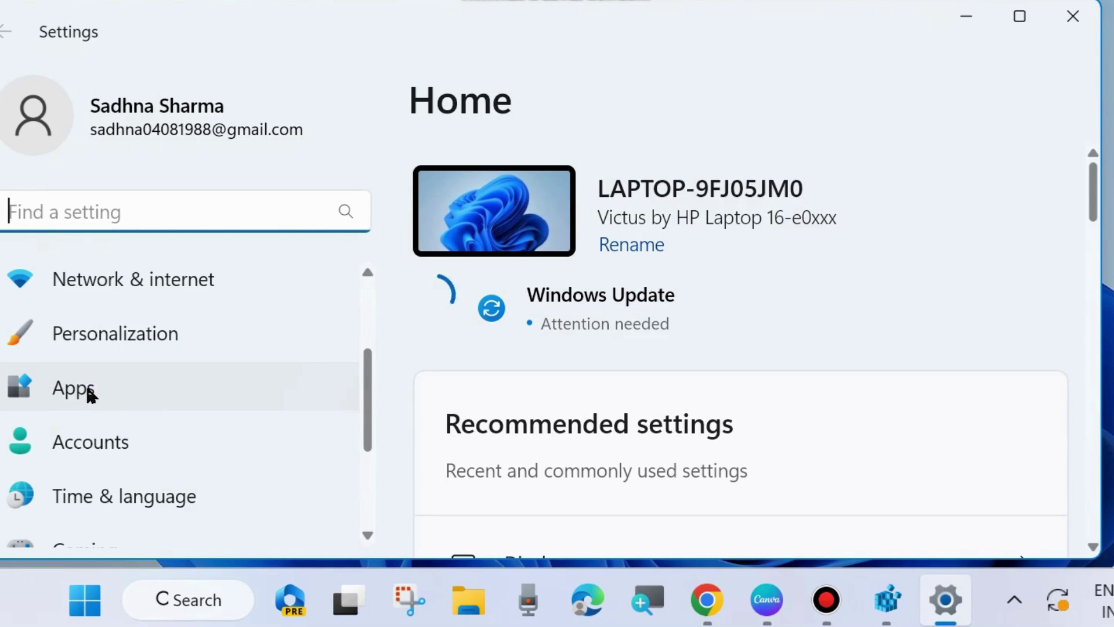
left_click(88, 394)
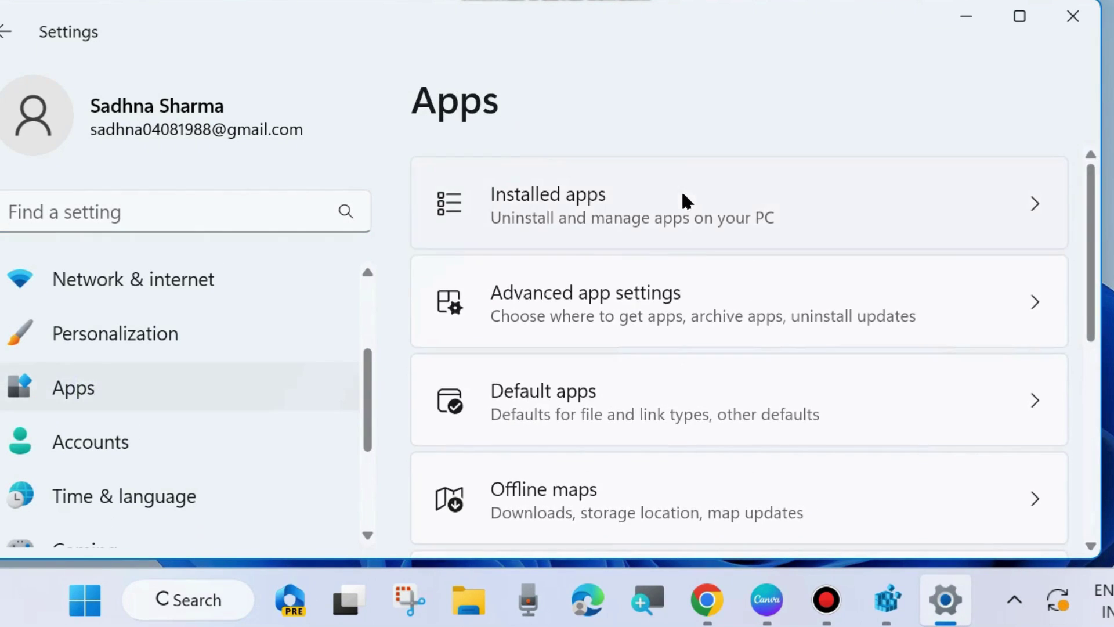
left_click(543, 197)
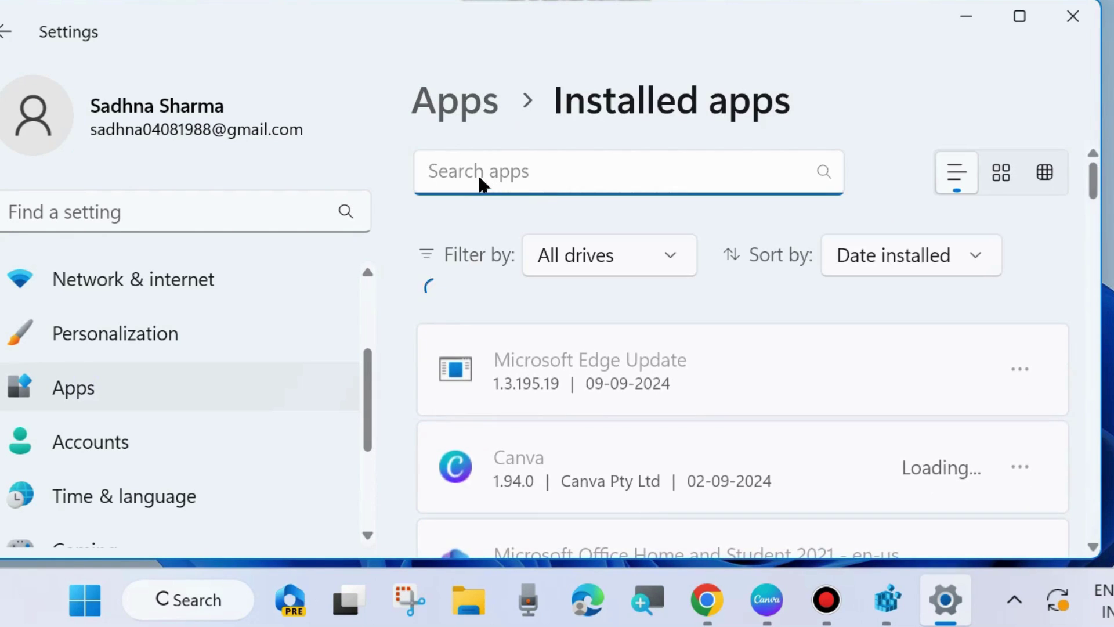
left_click(476, 162)
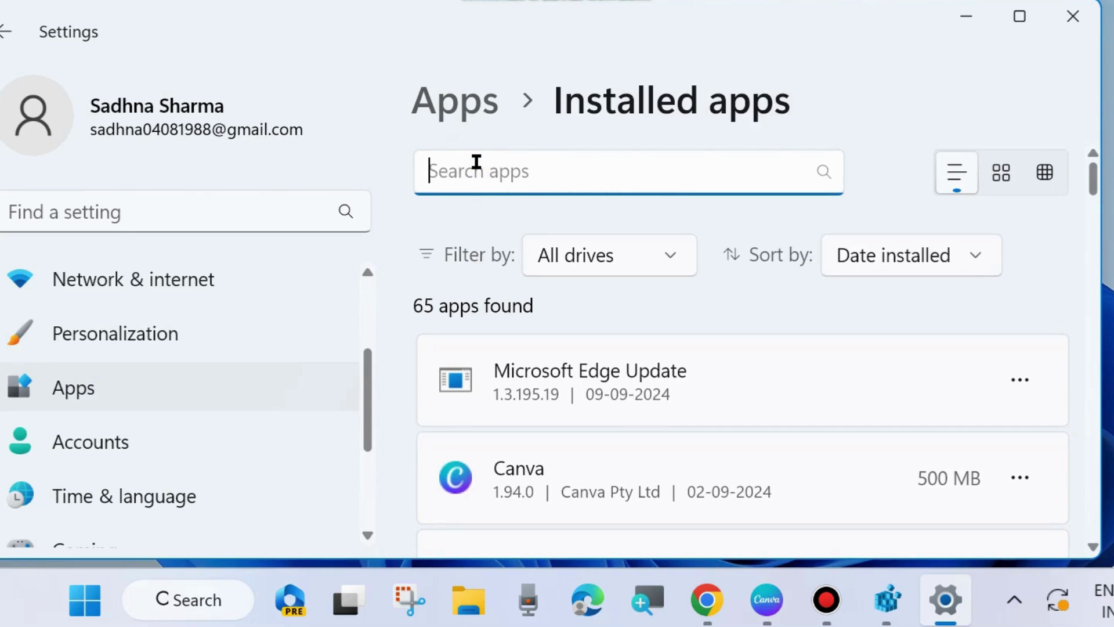
type("edge")
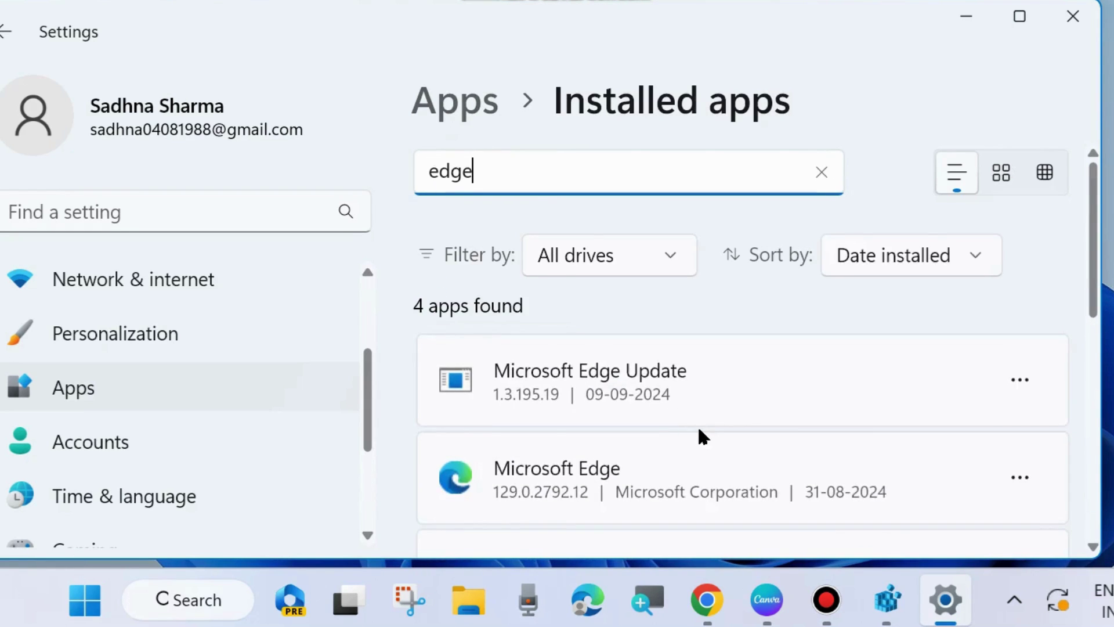
scroll(699, 435, "down", 2)
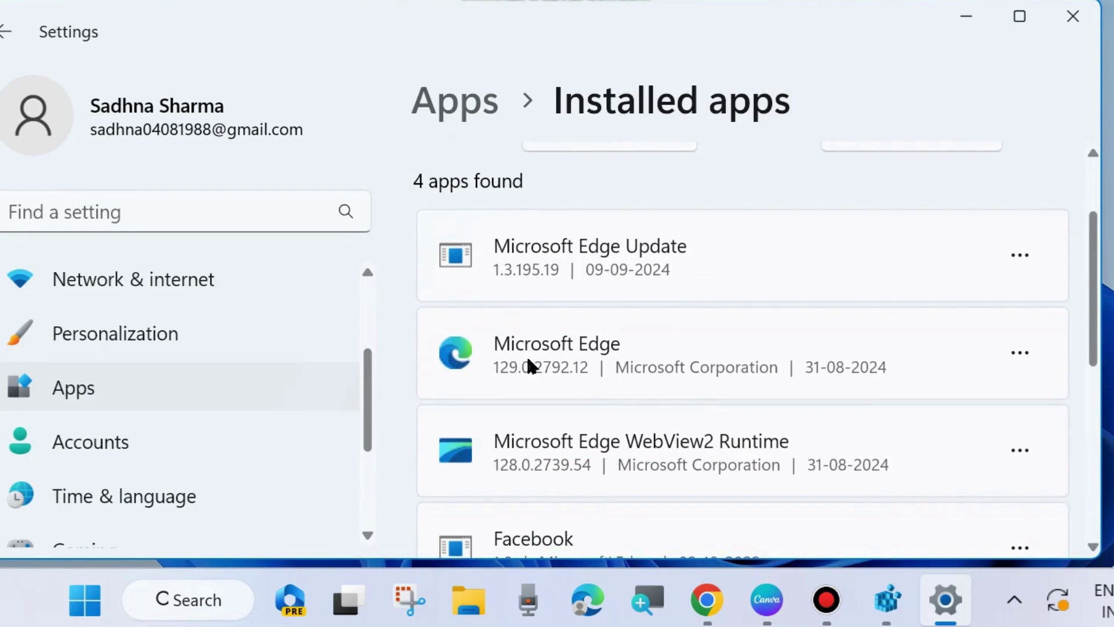
- Confirm Edge's Uninstall option is greyed out, cancel the Modify repair prompt, and close Settings
left_click(1019, 353)
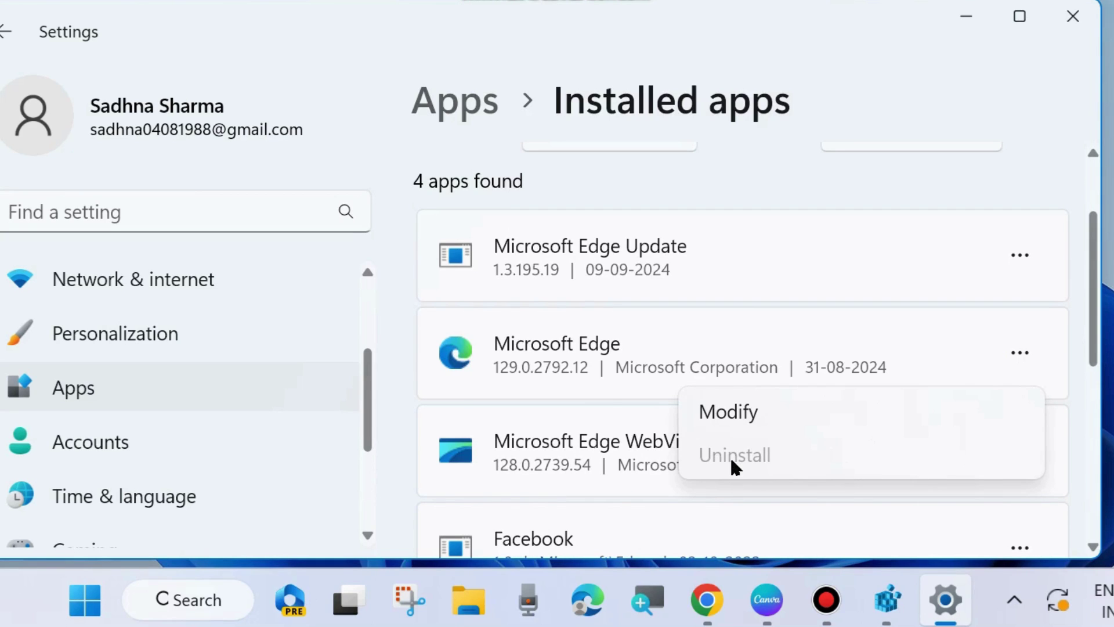
left_click(734, 410)
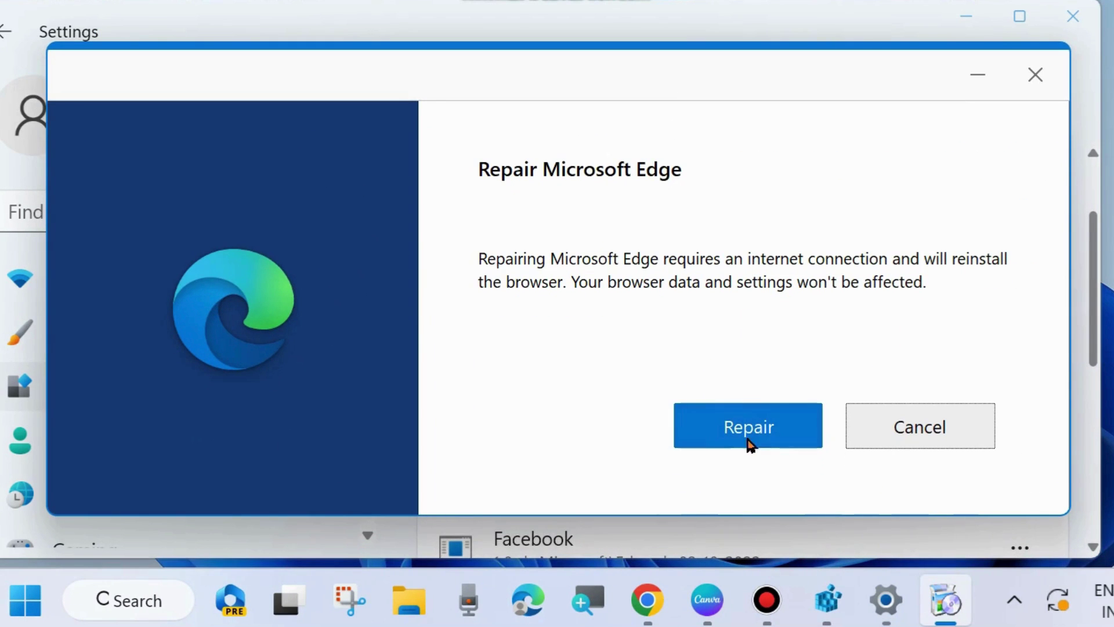
left_click(1035, 74)
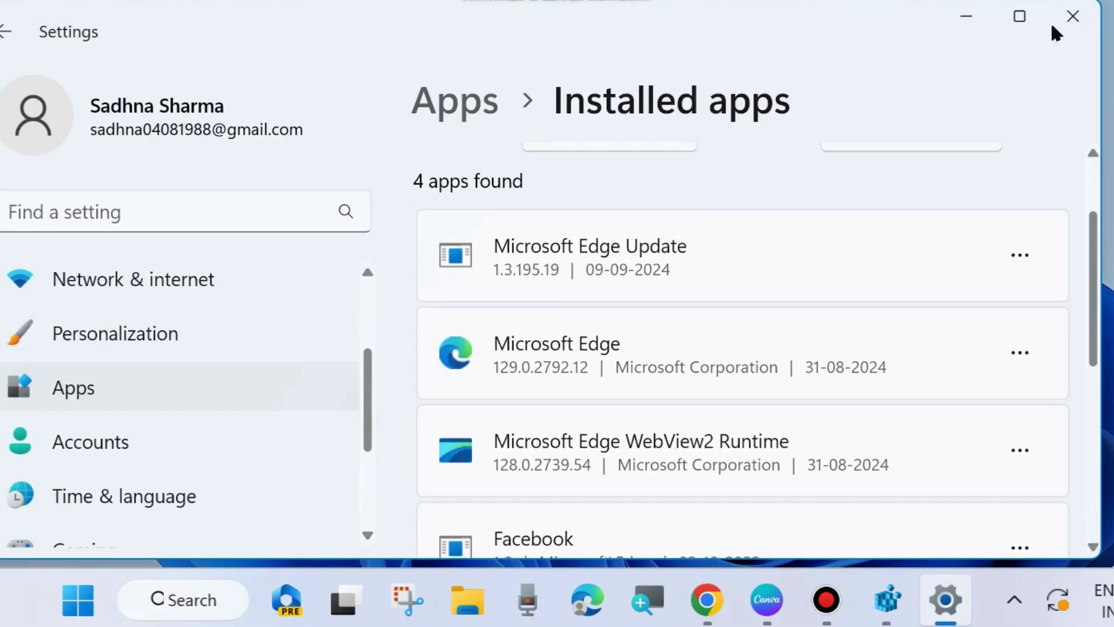
left_click(1073, 17)
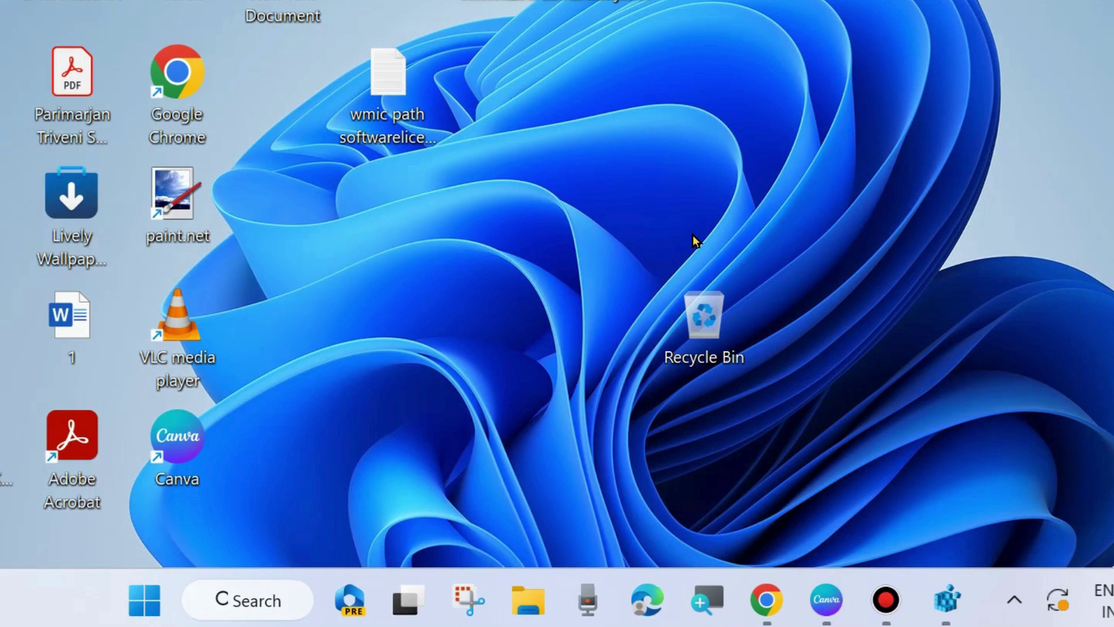
- Open the Run dialog from the Start menu, clear it, and enter regedit
right_click(154, 616)
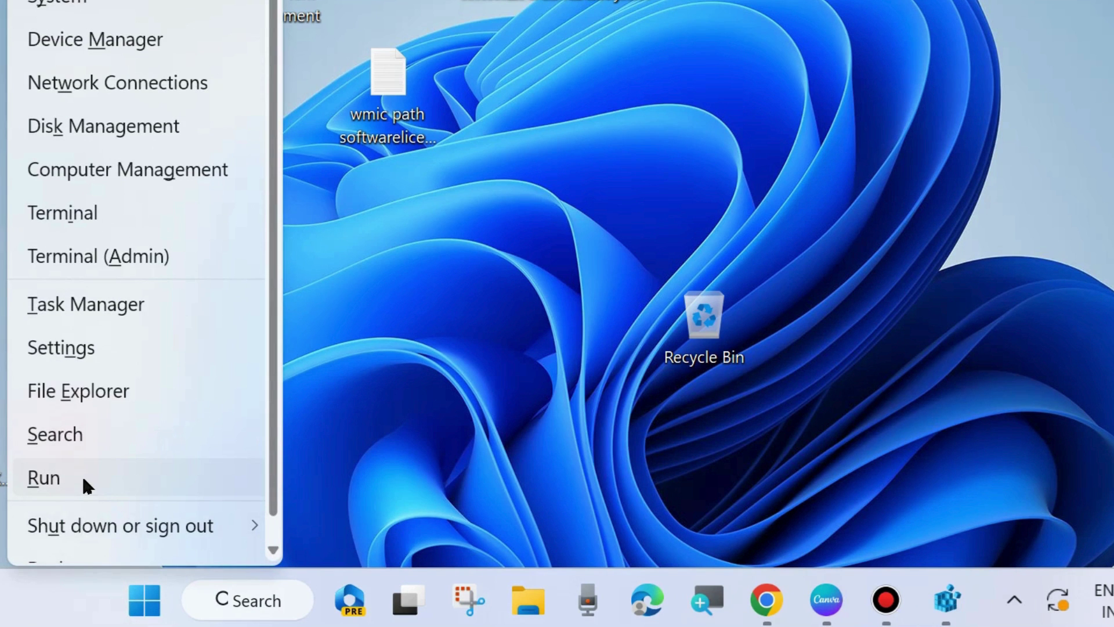
left_click(83, 479)
key("BackSpace")
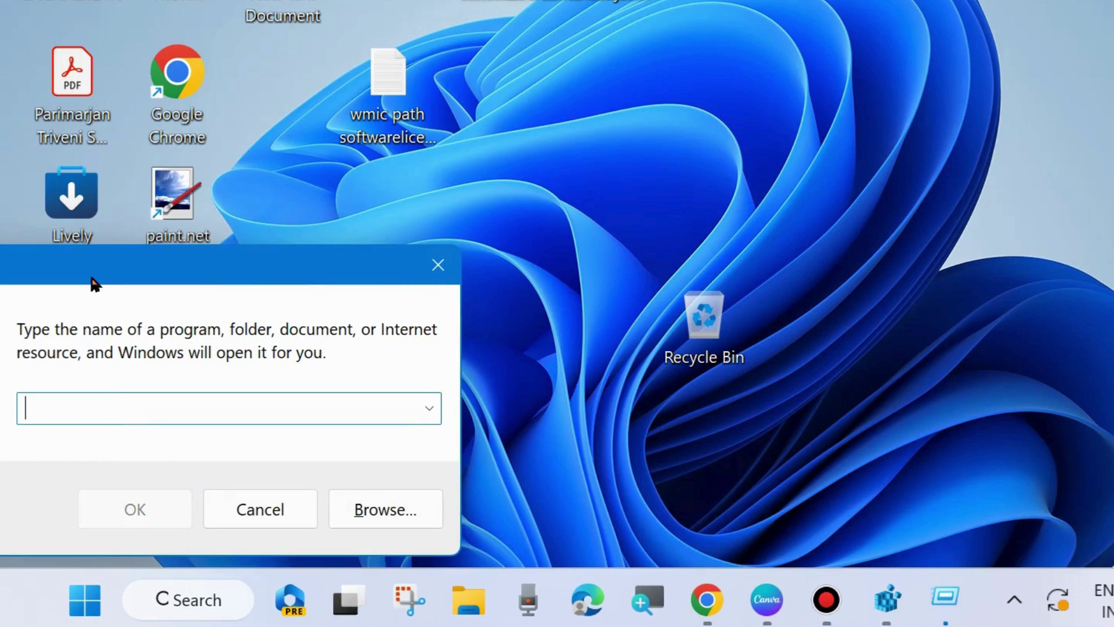
left_click_drag(92, 281, 443, 99)
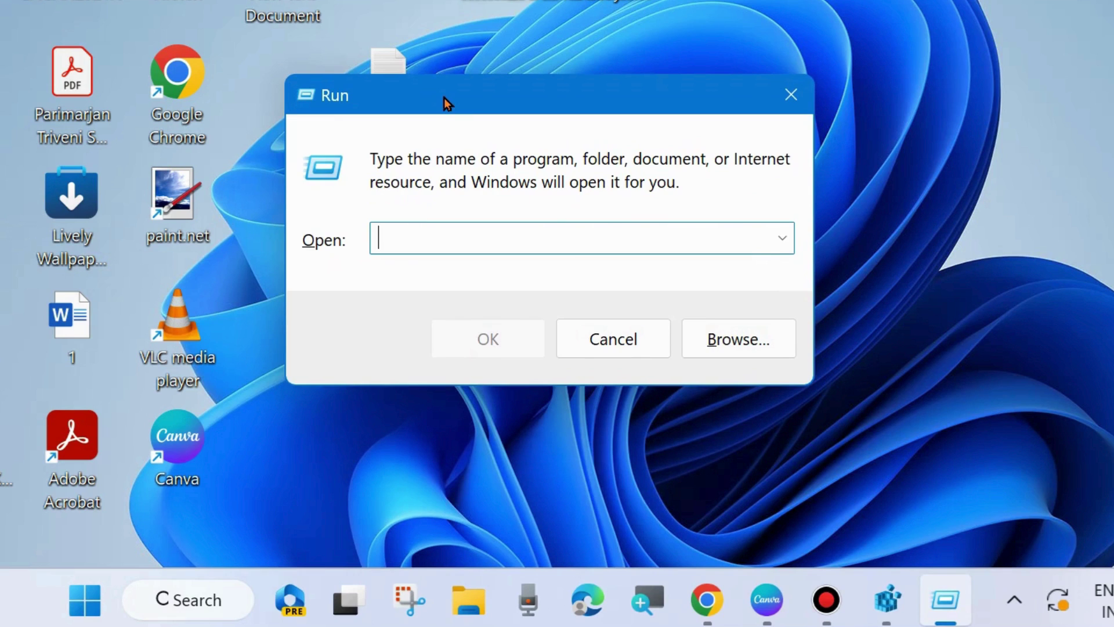
type("regedi")
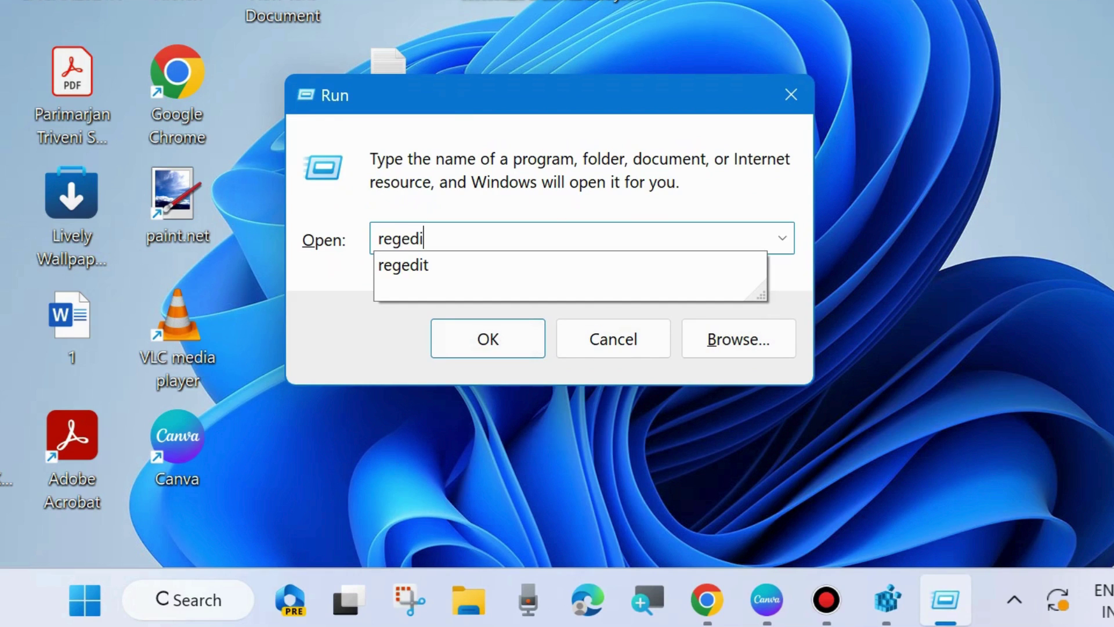
type("t")
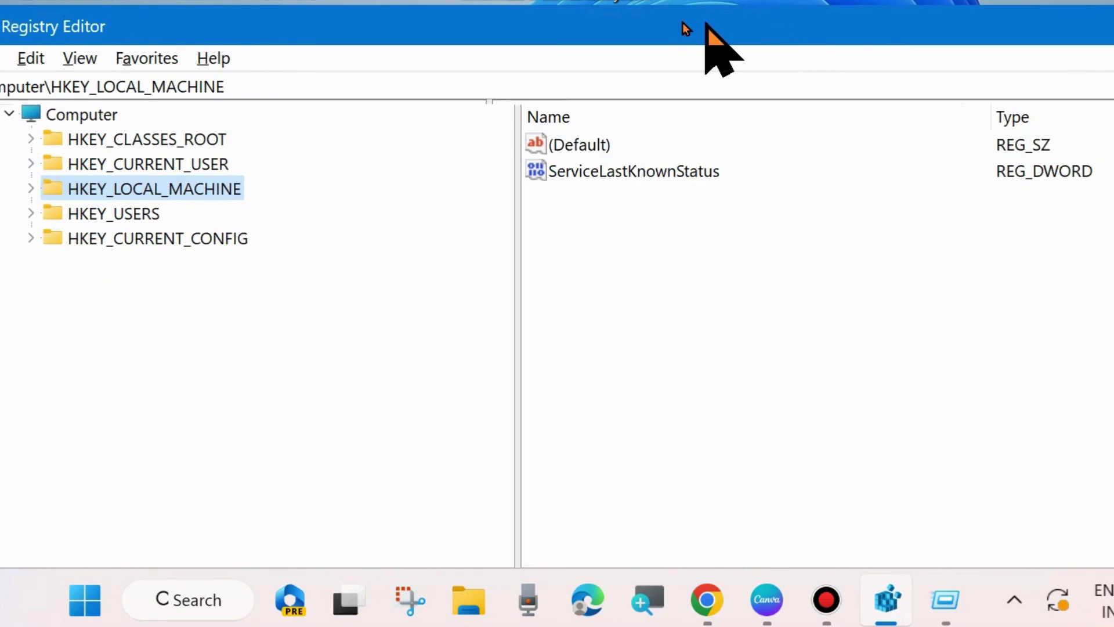
- Expand HKEY_LOCAL_MACHINE and SOFTWARE in the registry tree to bring WOW6432Node into view
left_click_drag(705, 24, 621, 2)
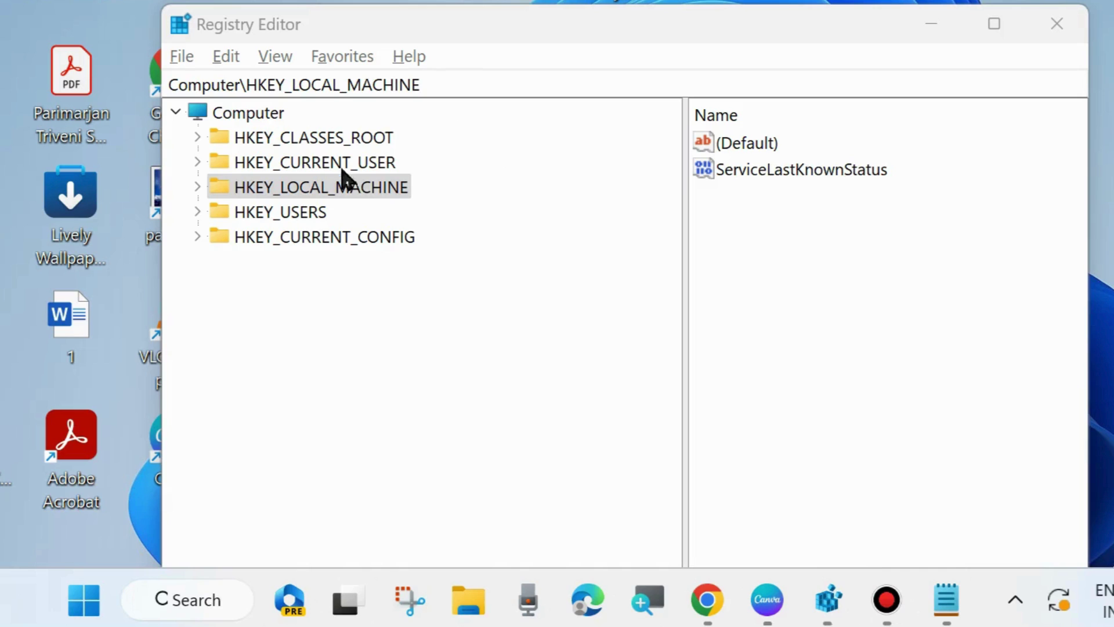
left_click(211, 181)
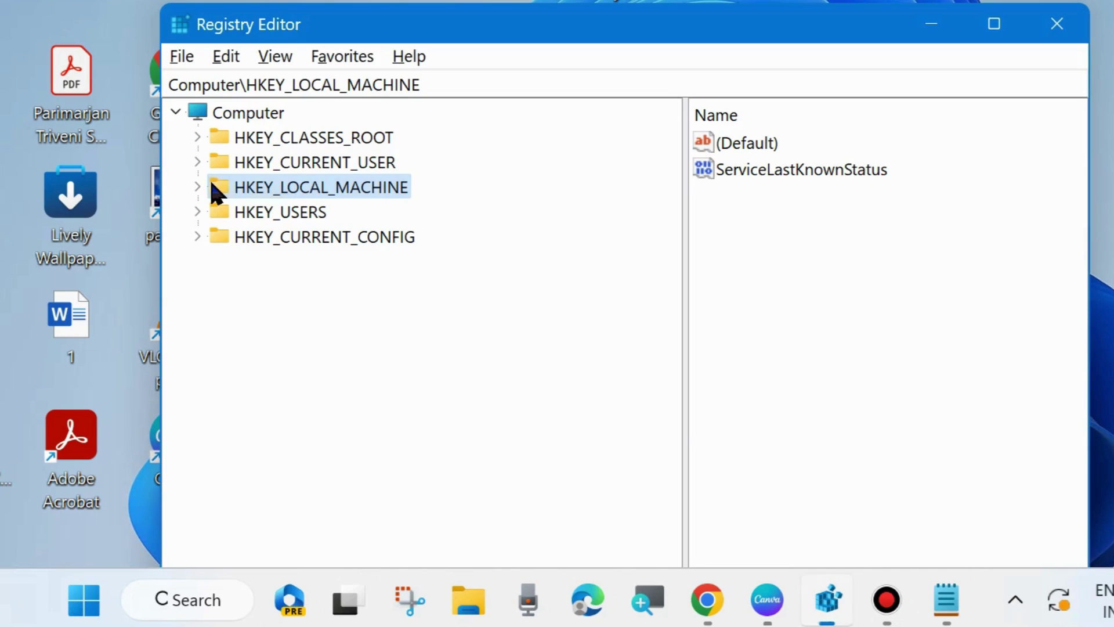
left_click(197, 186)
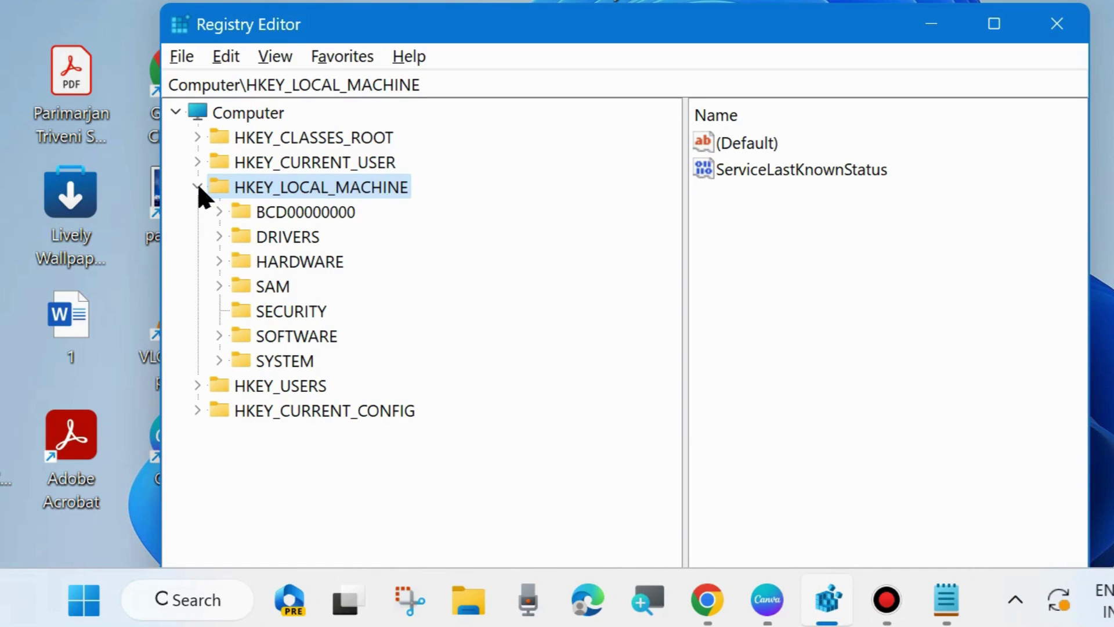
left_click(221, 334)
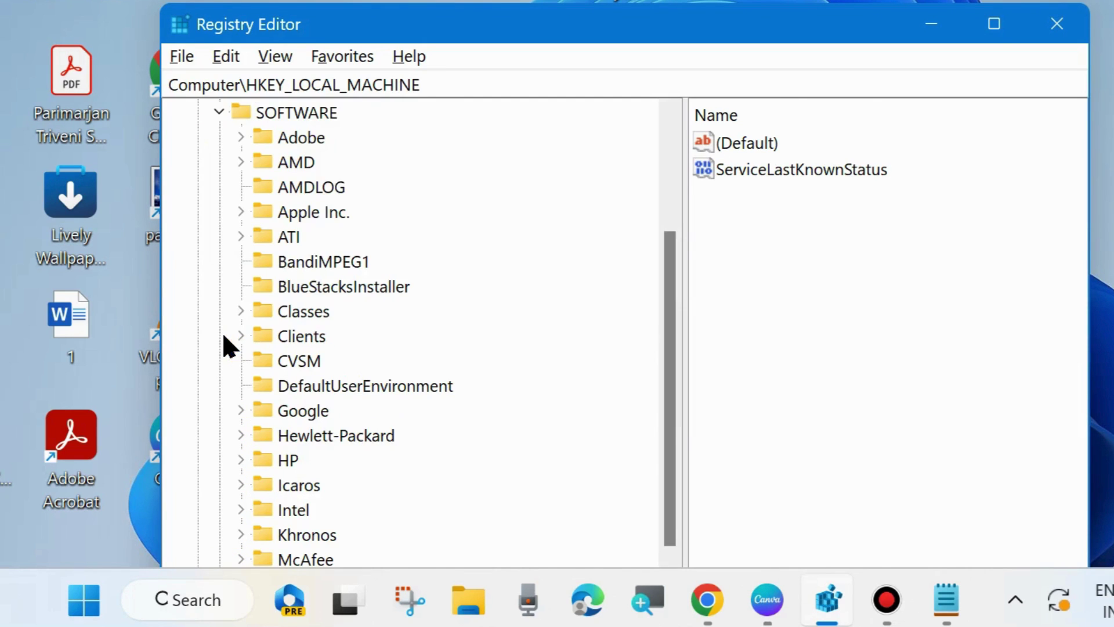
scroll(302, 374, "down", 6)
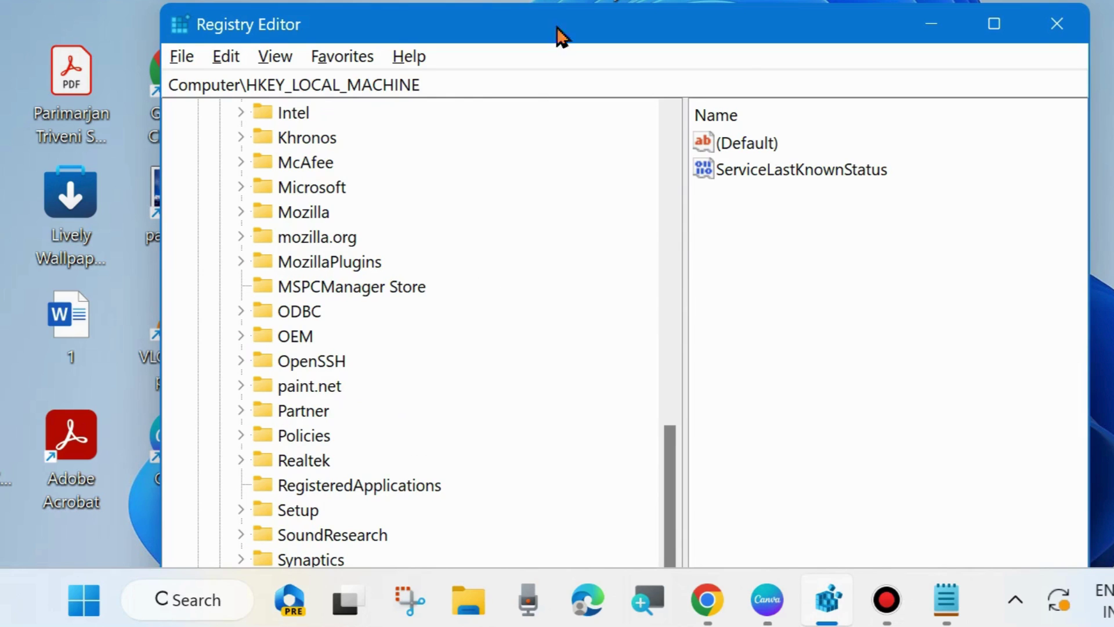
left_click_drag(527, 37, 528, 0)
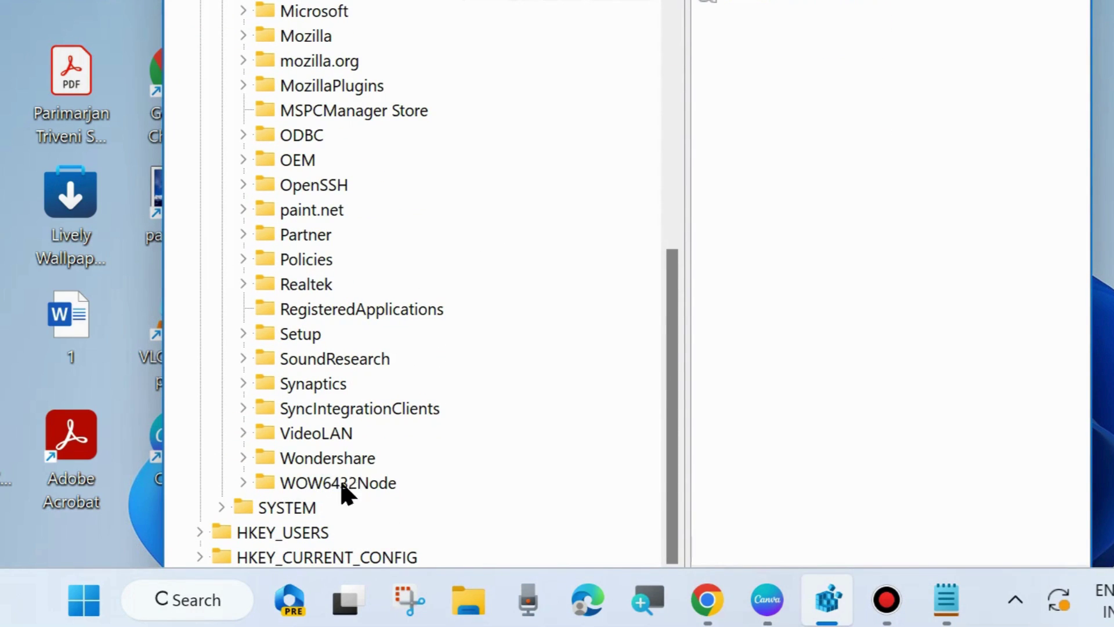
- Expand WOW6432Node and its Microsoft subkey in the registry tree
left_click(244, 483)
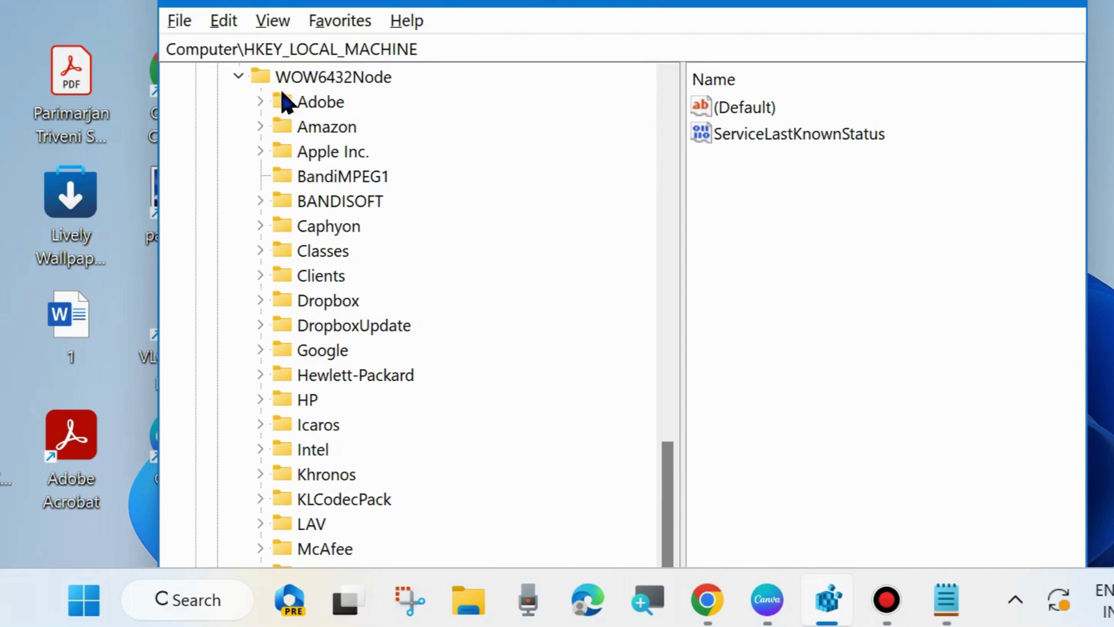
scroll(354, 432, "down", 3)
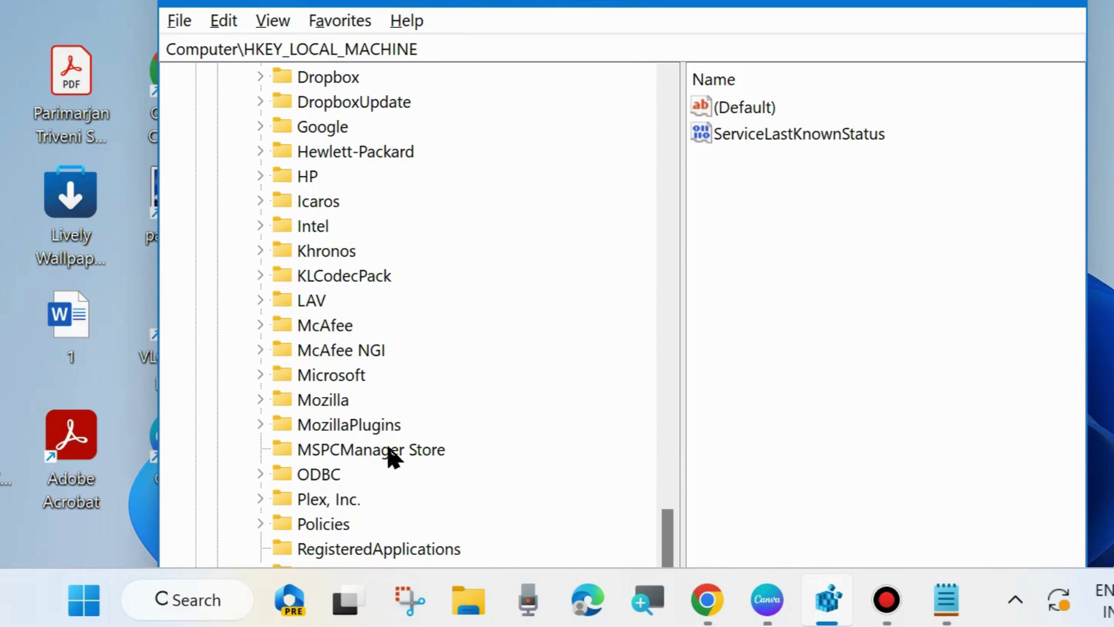
left_click(261, 375)
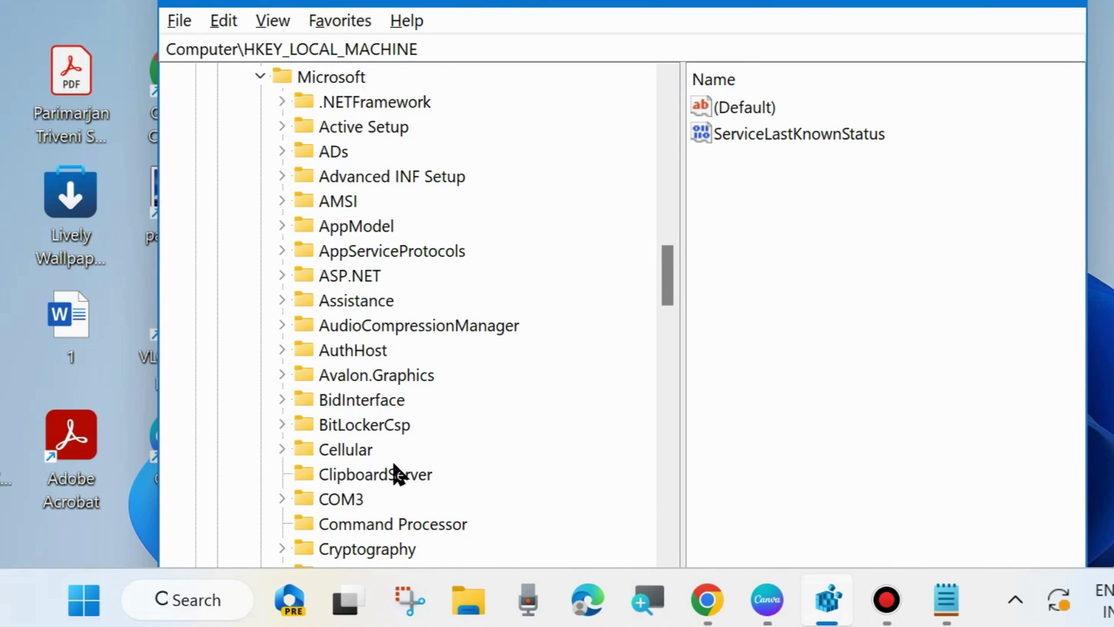
scroll(395, 473, "down", 2)
scroll(377, 410, "down", 5)
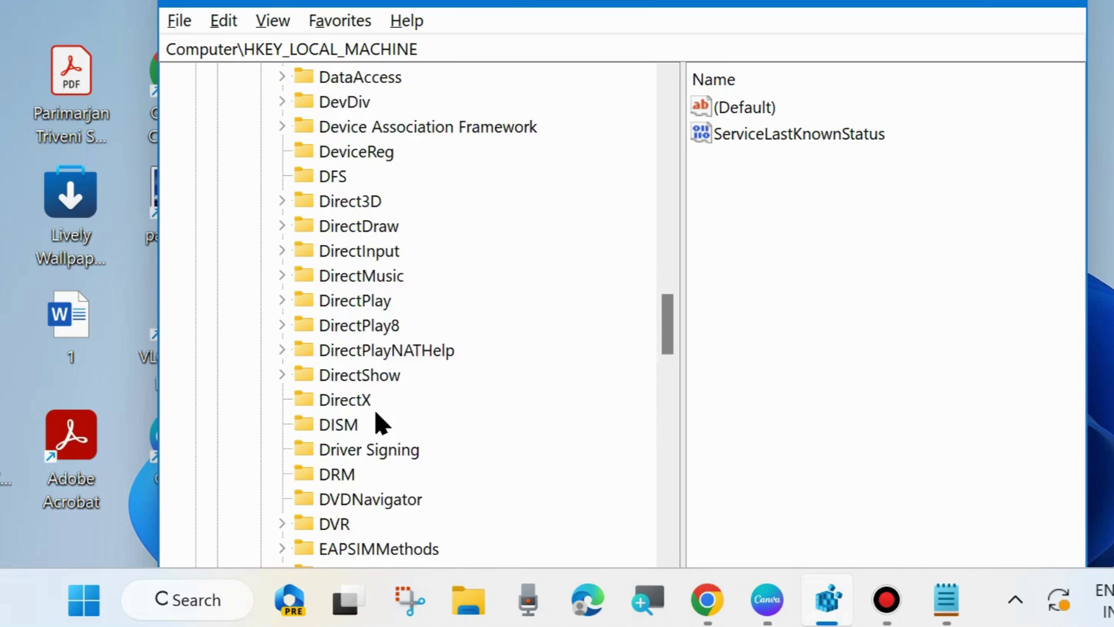
scroll(380, 424, "down", 20)
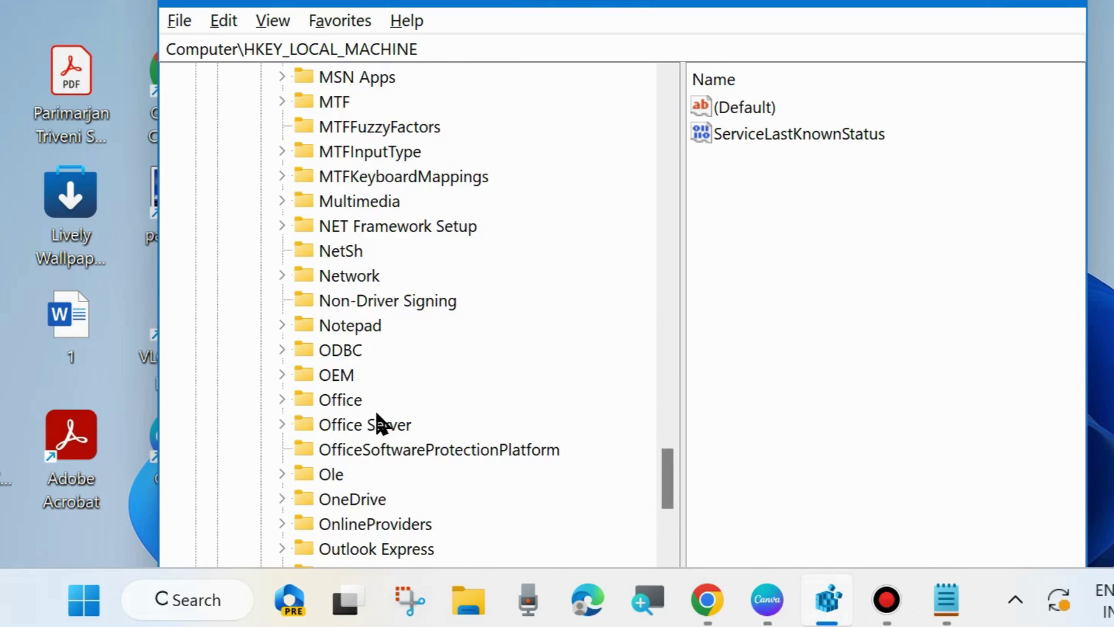
scroll(377, 423, "down", 10)
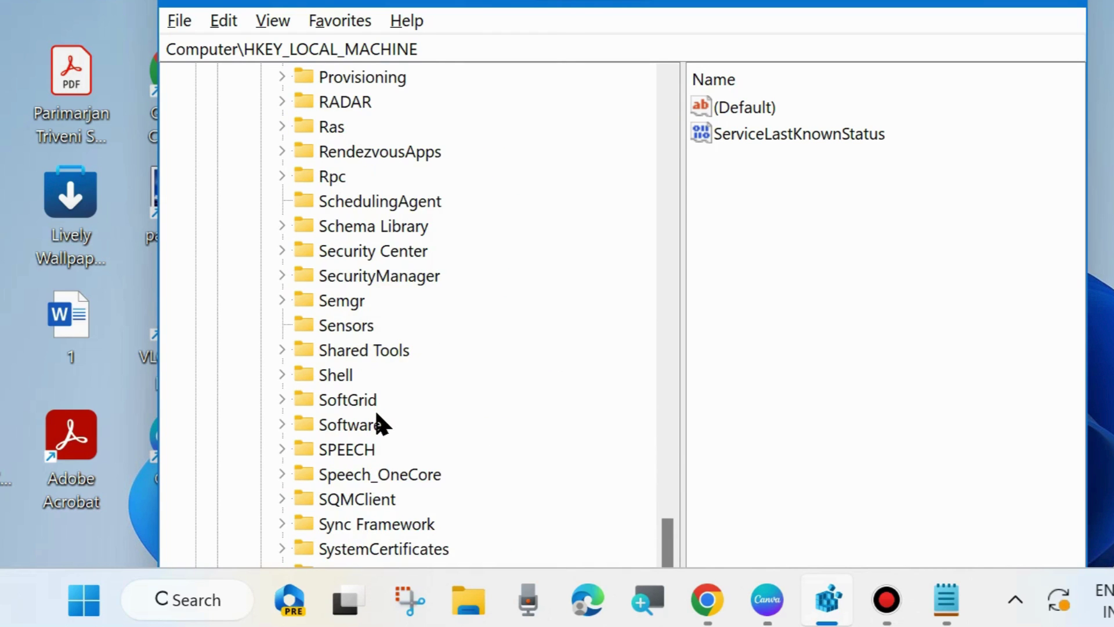
scroll(380, 423, "down", 9)
scroll(379, 424, "down", 4)
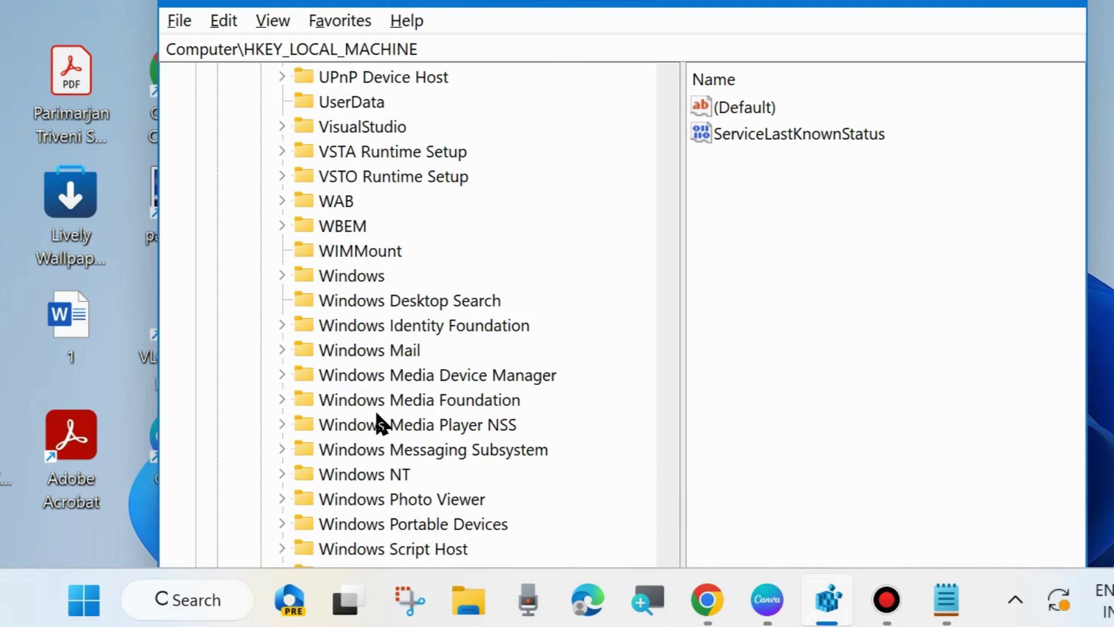
- Expand Windows\CurrentVersion\Uninstall and select the Microsoft Edge key to list its values
left_click(282, 275)
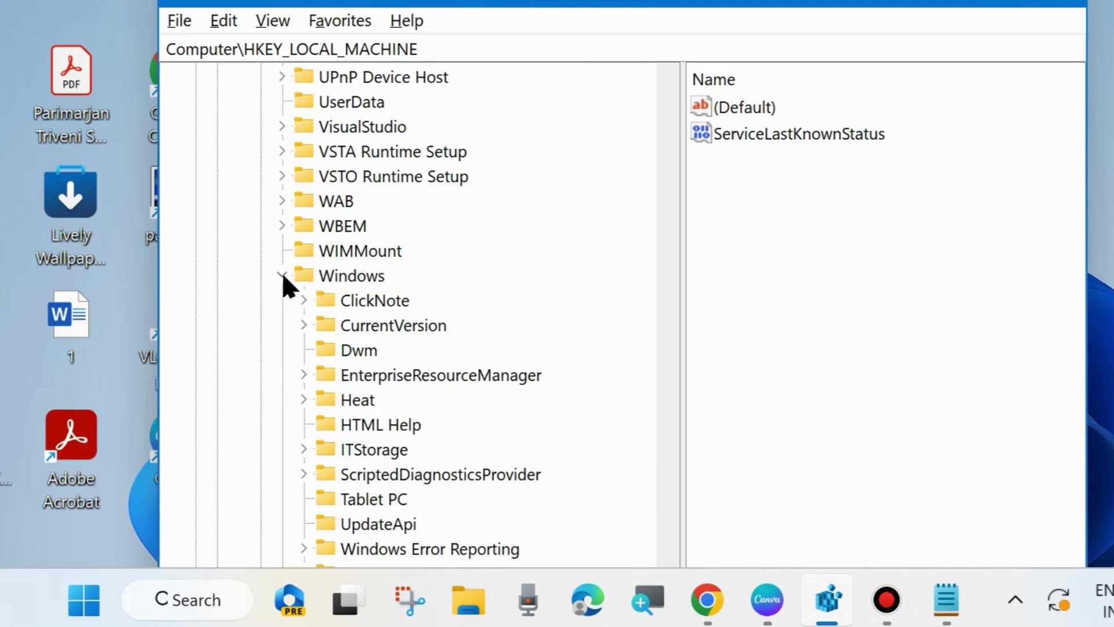
scroll(432, 408, "down", 1)
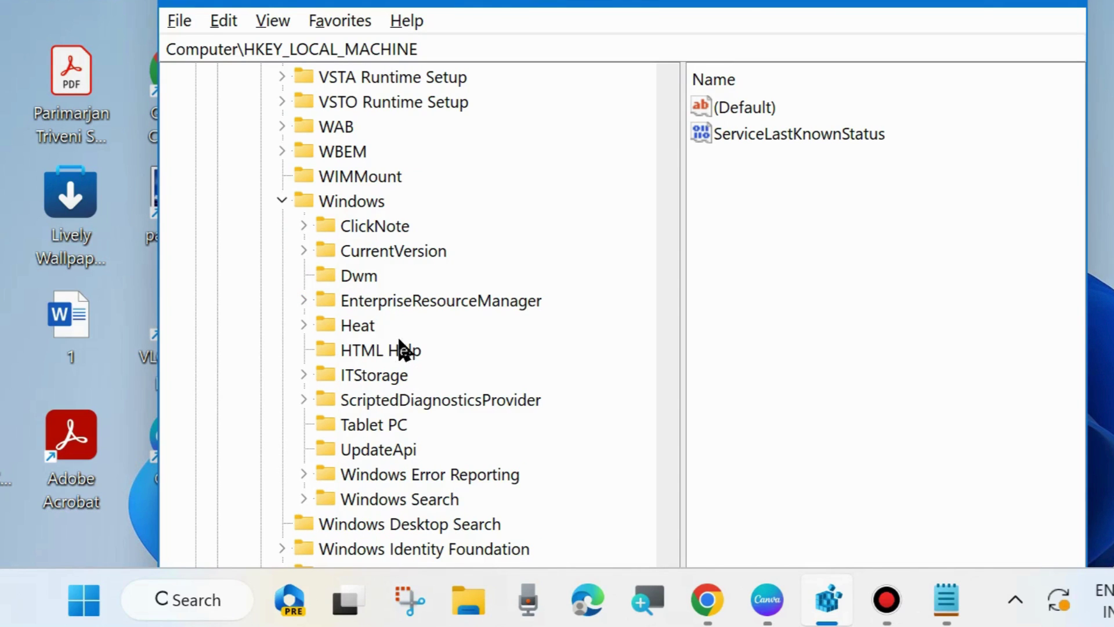
left_click(305, 251)
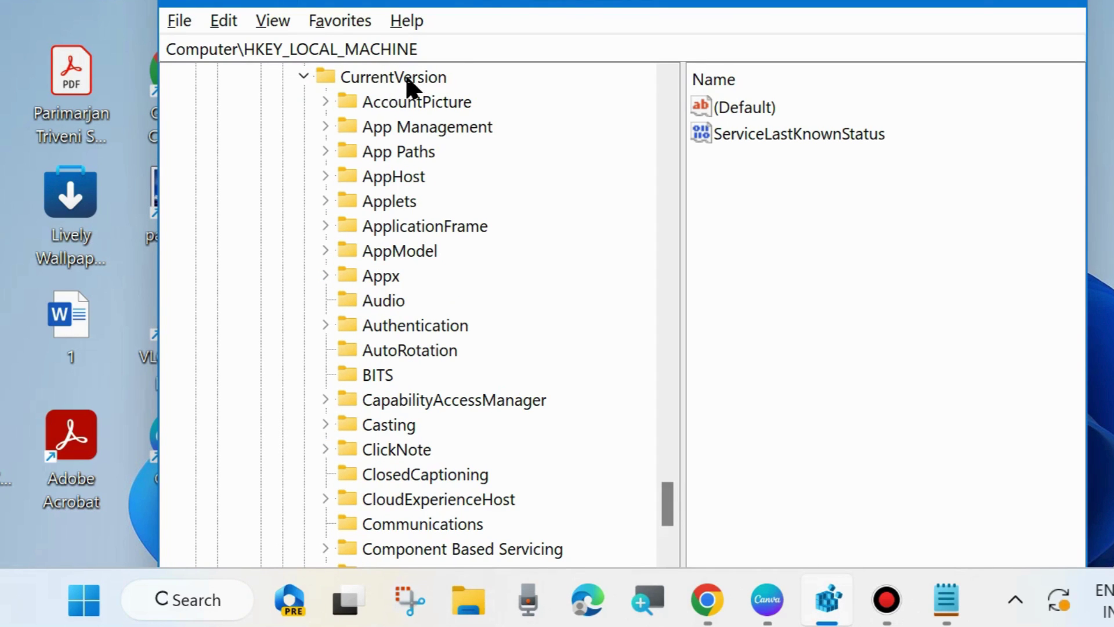
scroll(400, 397, "down", 13)
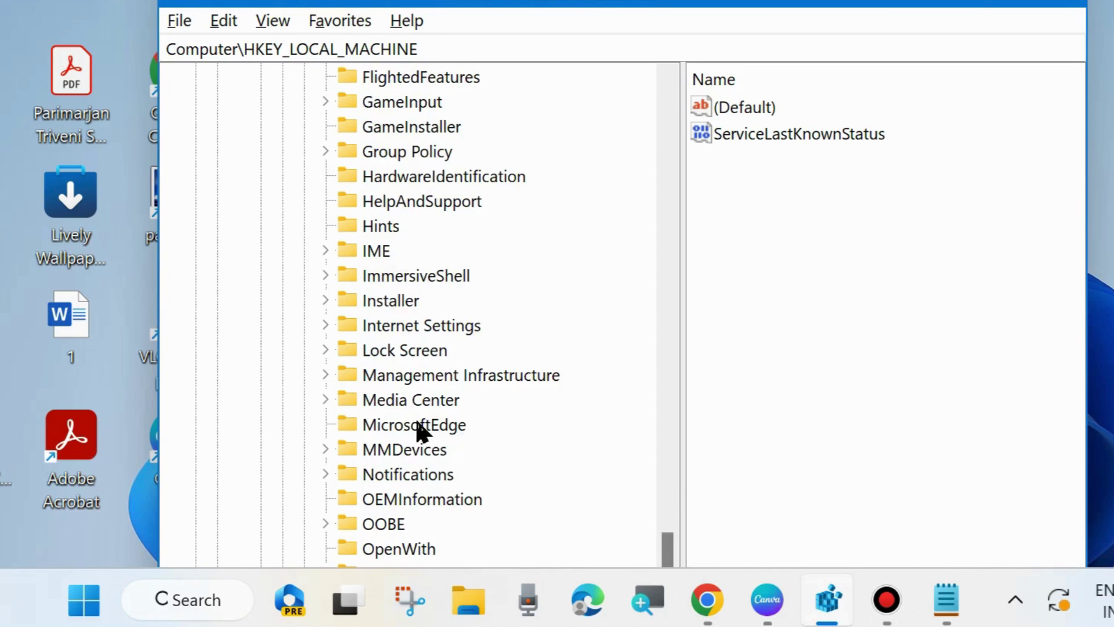
scroll(427, 423, "down", 9)
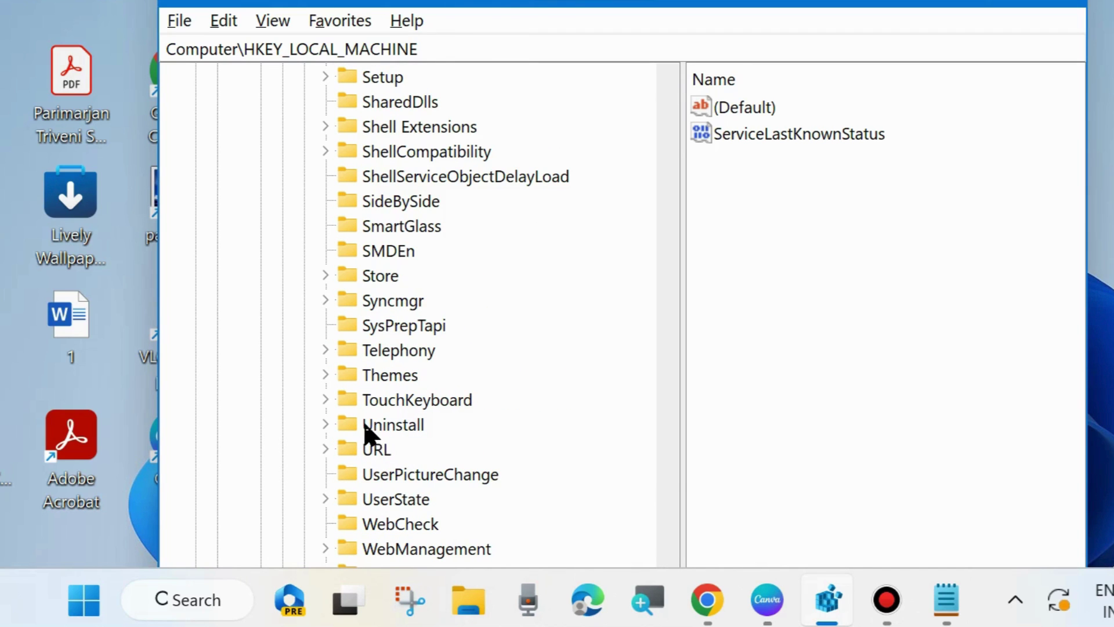
left_click(326, 425)
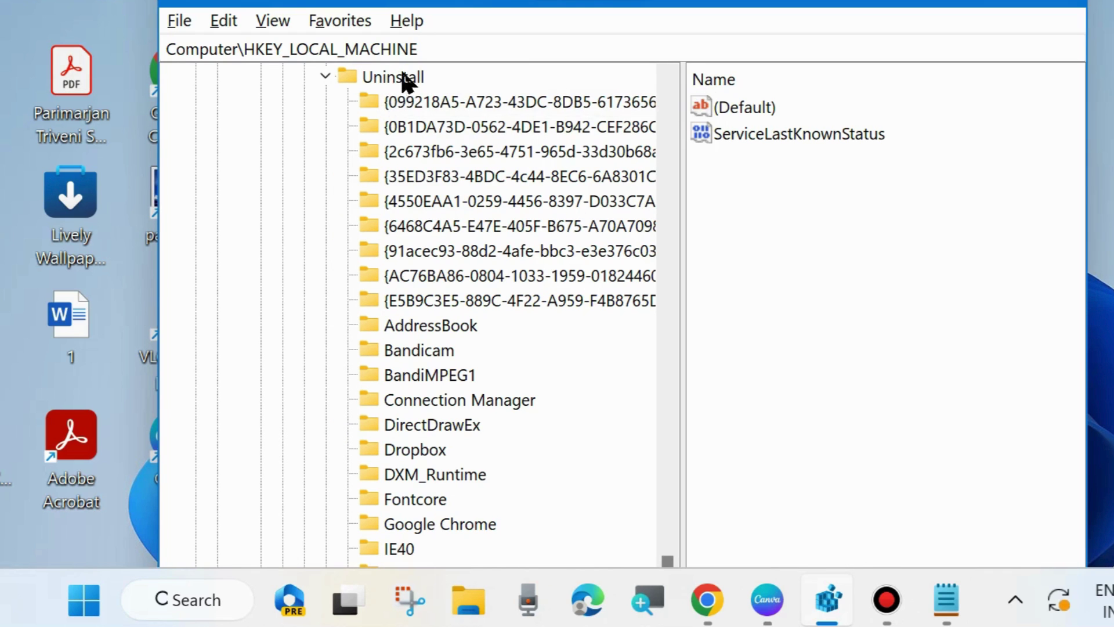
scroll(450, 493, "down", 3)
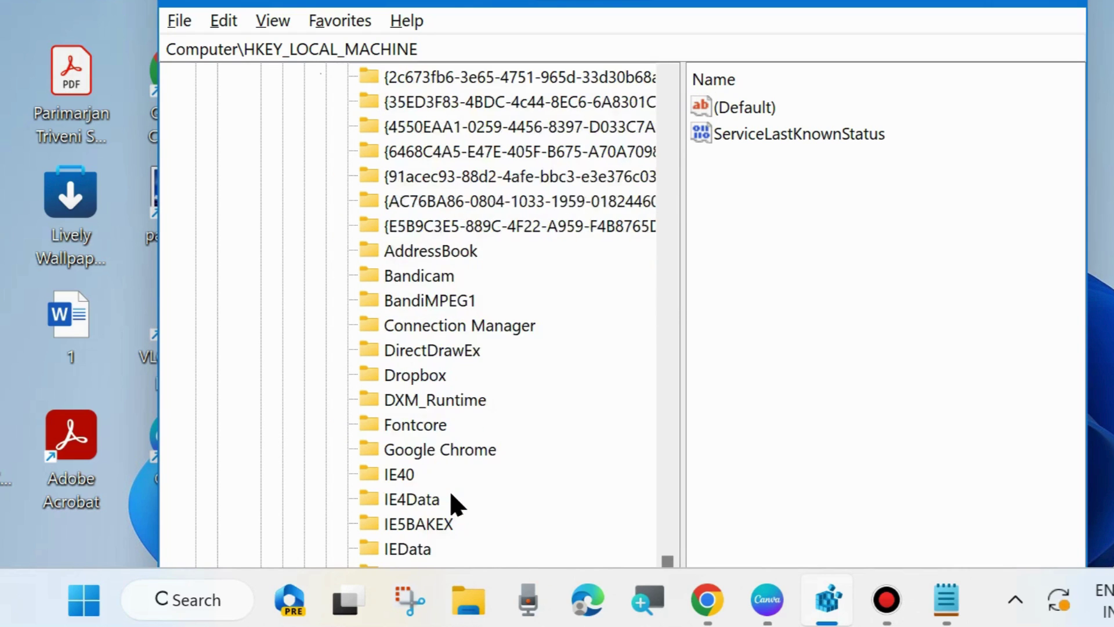
scroll(451, 495, "down", 1)
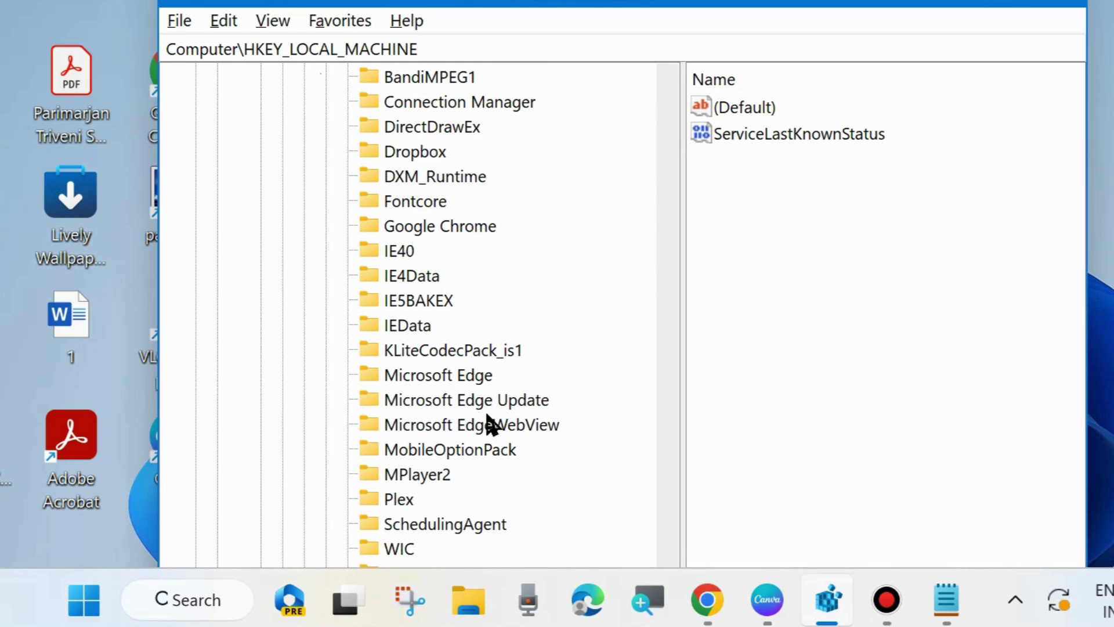
left_click(429, 380)
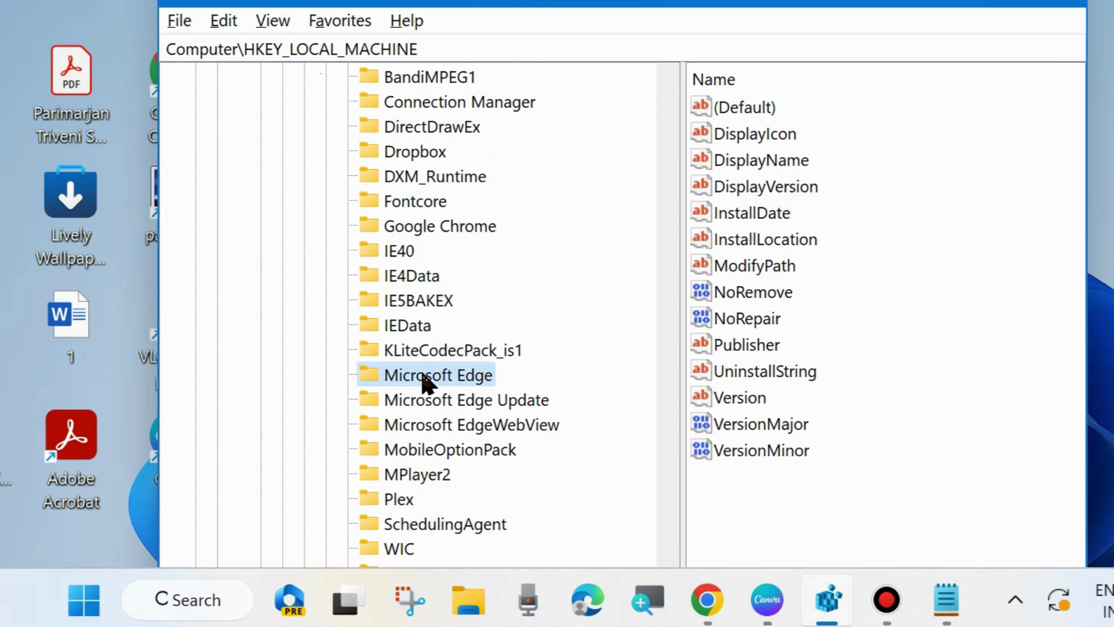
left_click_drag(765, 3, 677, 57)
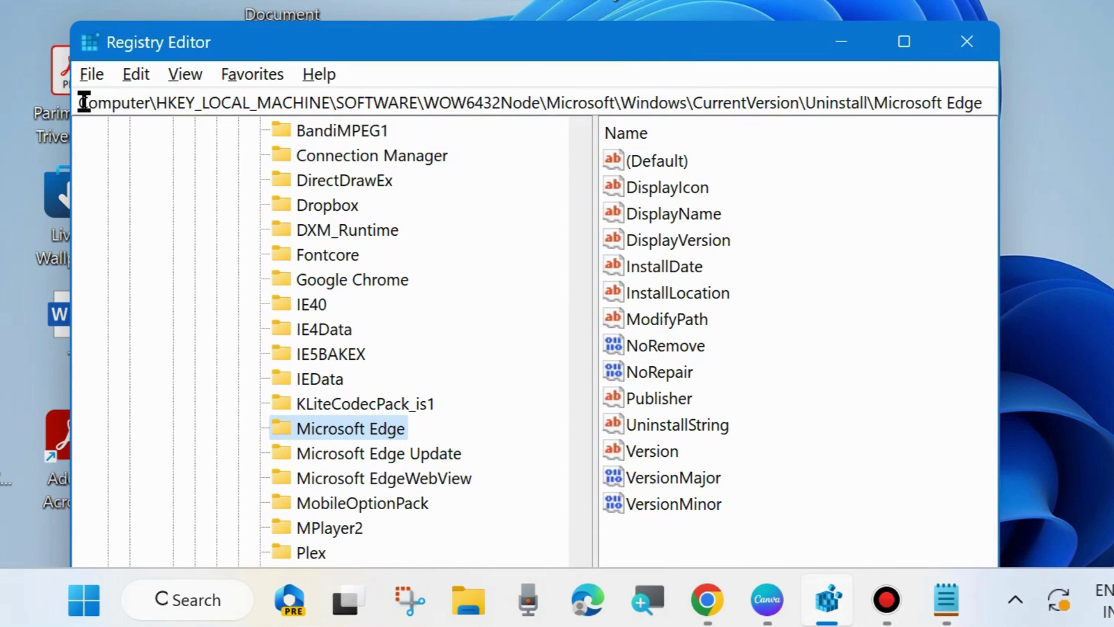
left_click_drag(84, 103, 983, 105)
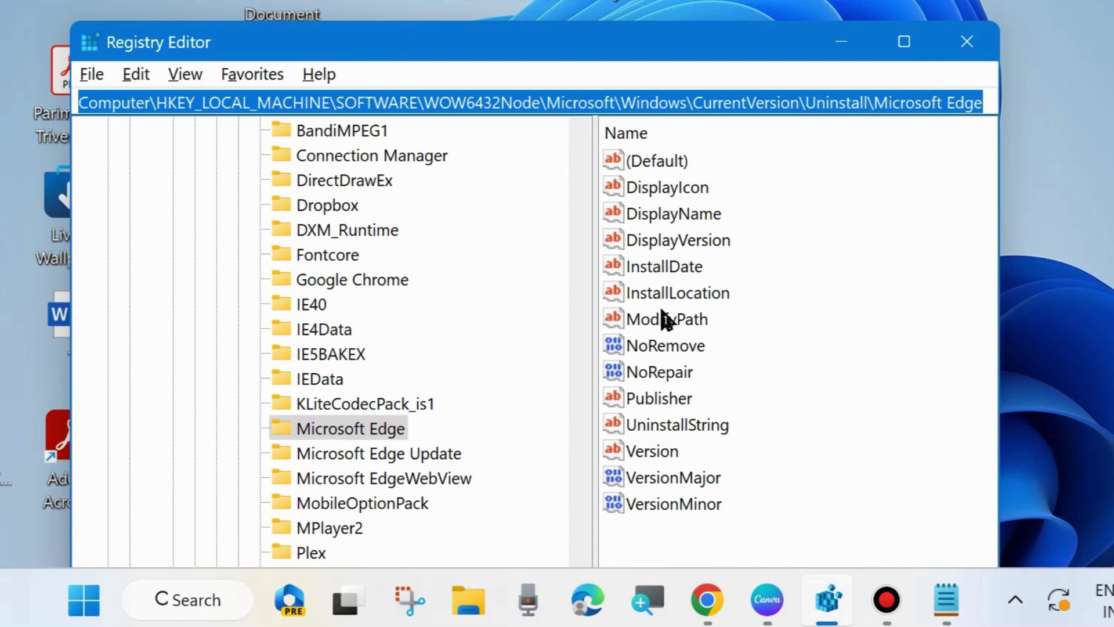
left_click(373, 104)
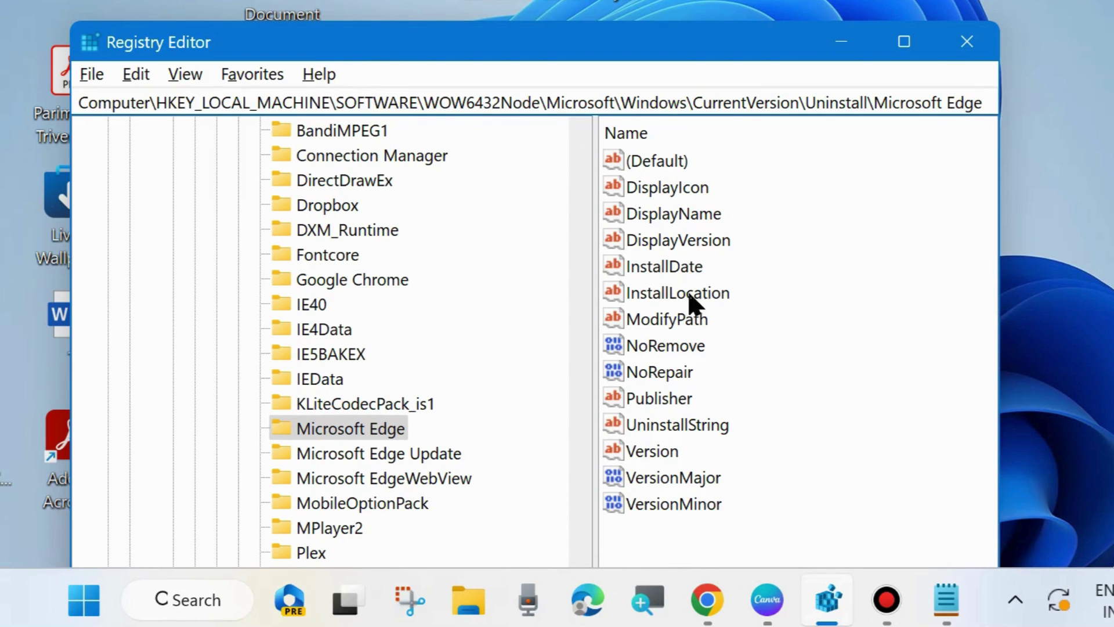
left_click(691, 347)
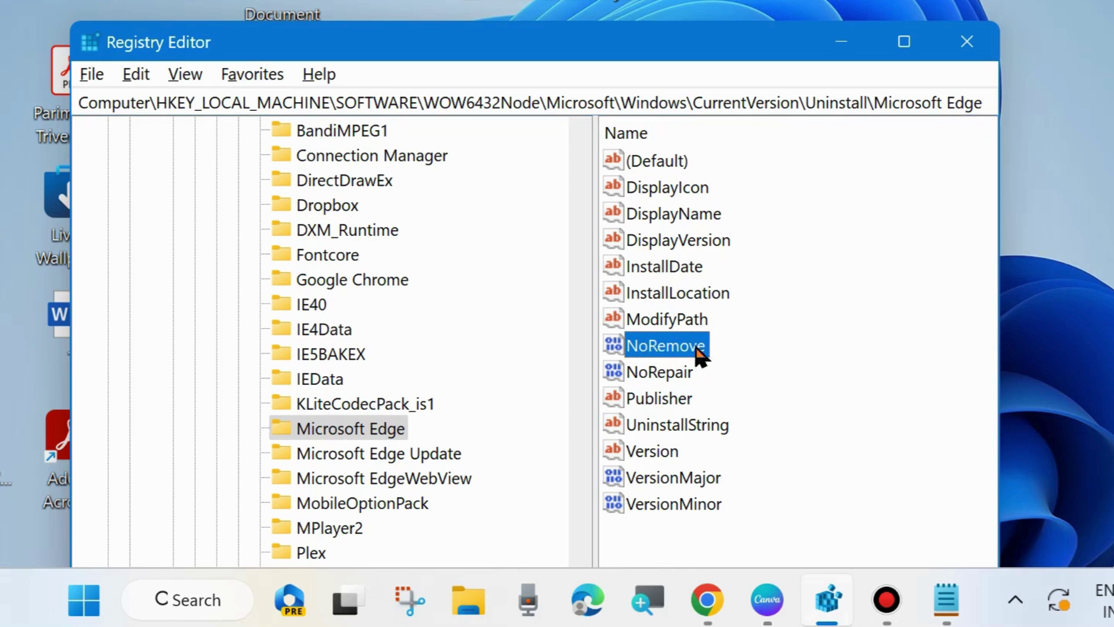
right_click(666, 348)
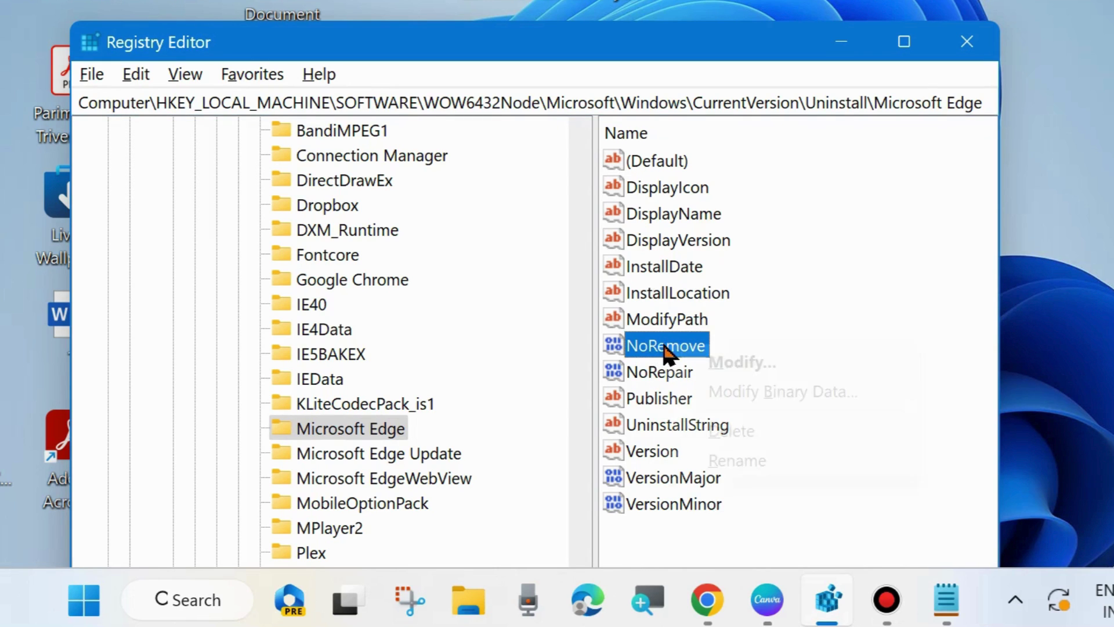
left_click(740, 363)
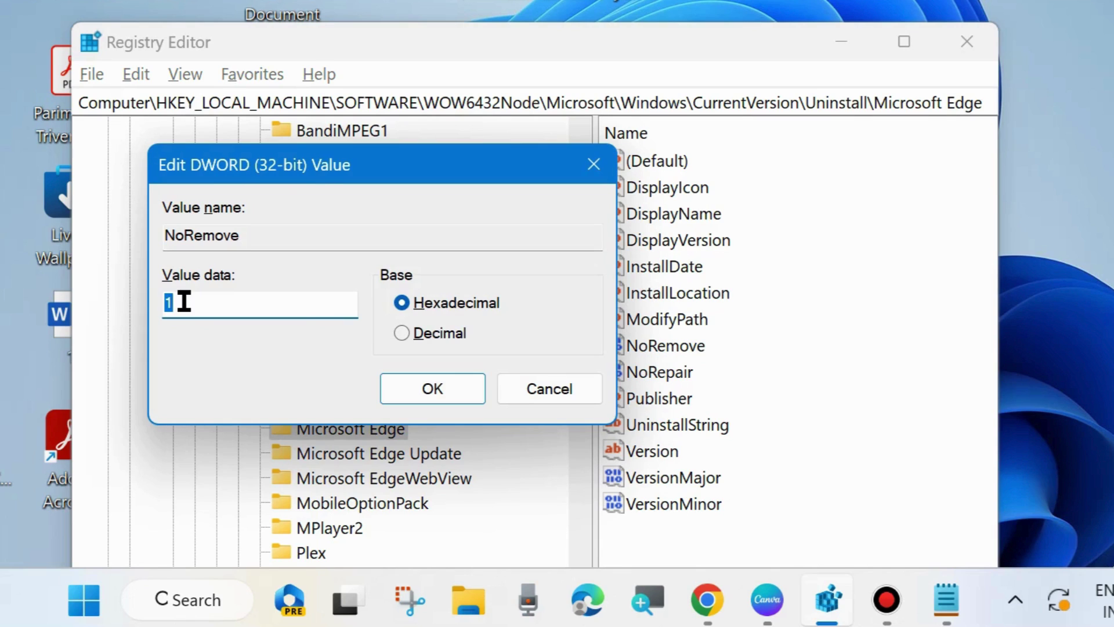
type("0")
left_click(568, 390)
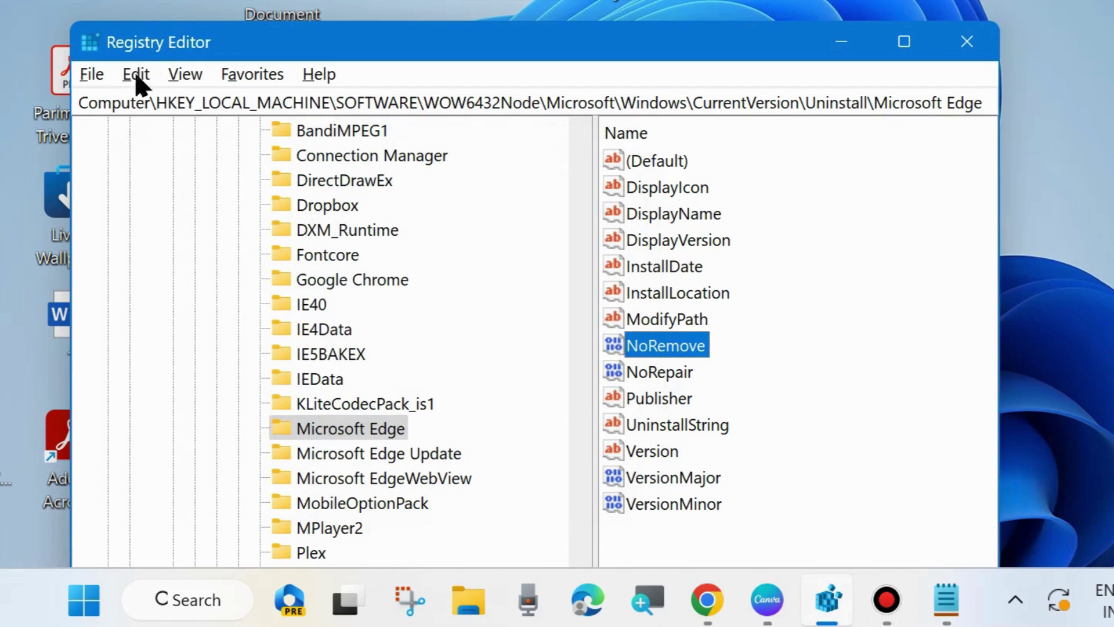
- Export the selected Microsoft Edge branch to the Desktop as 'registry backup'
left_click(91, 80)
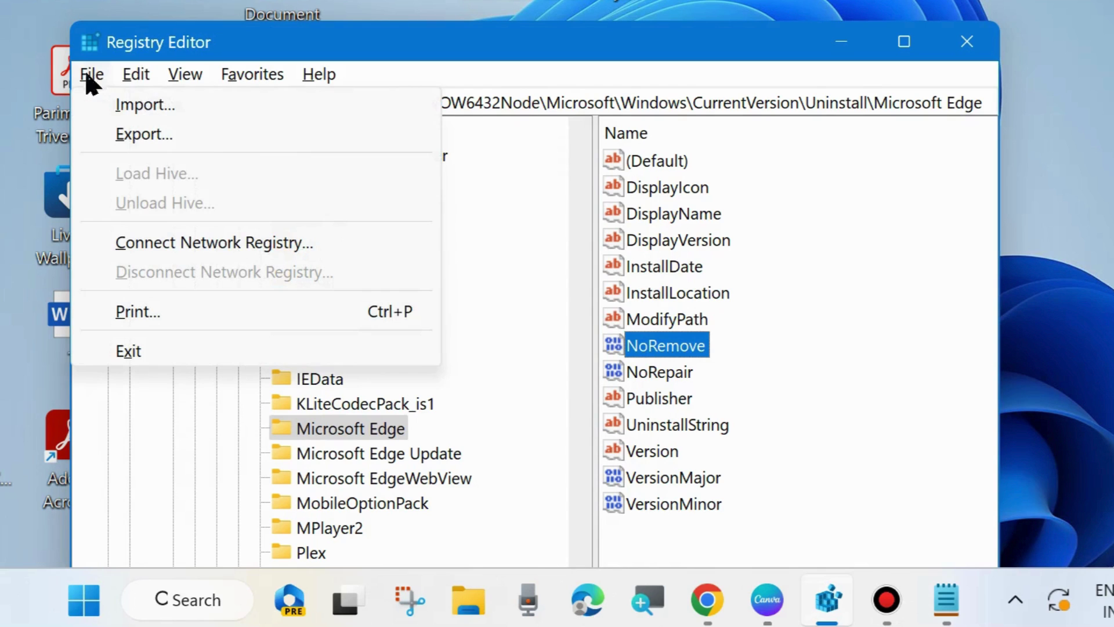
left_click(148, 140)
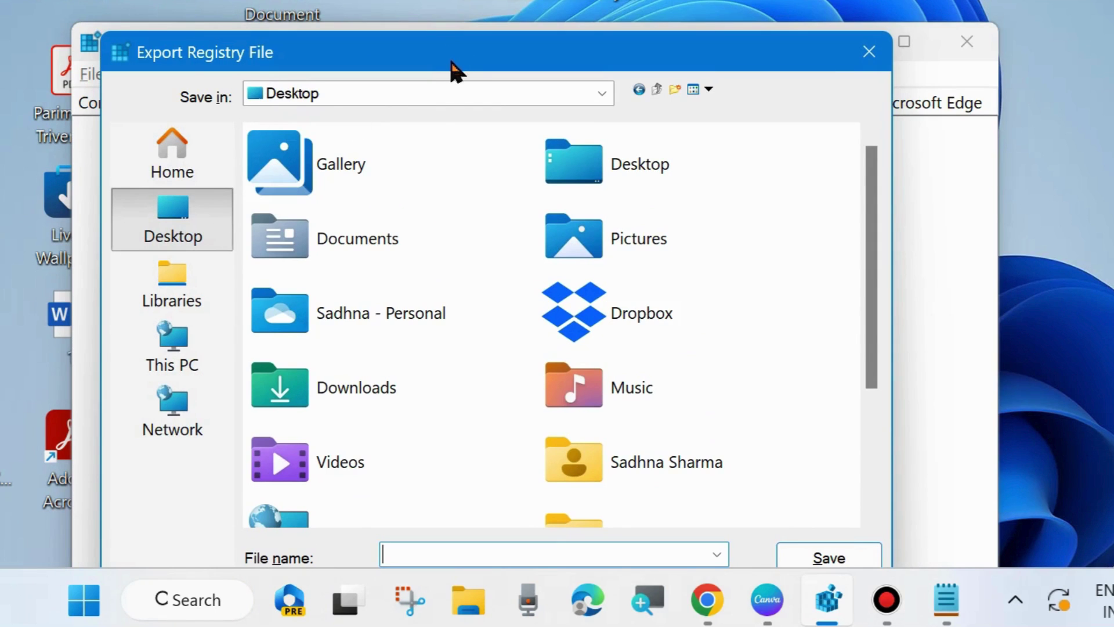
left_click_drag(450, 57, 432, 1)
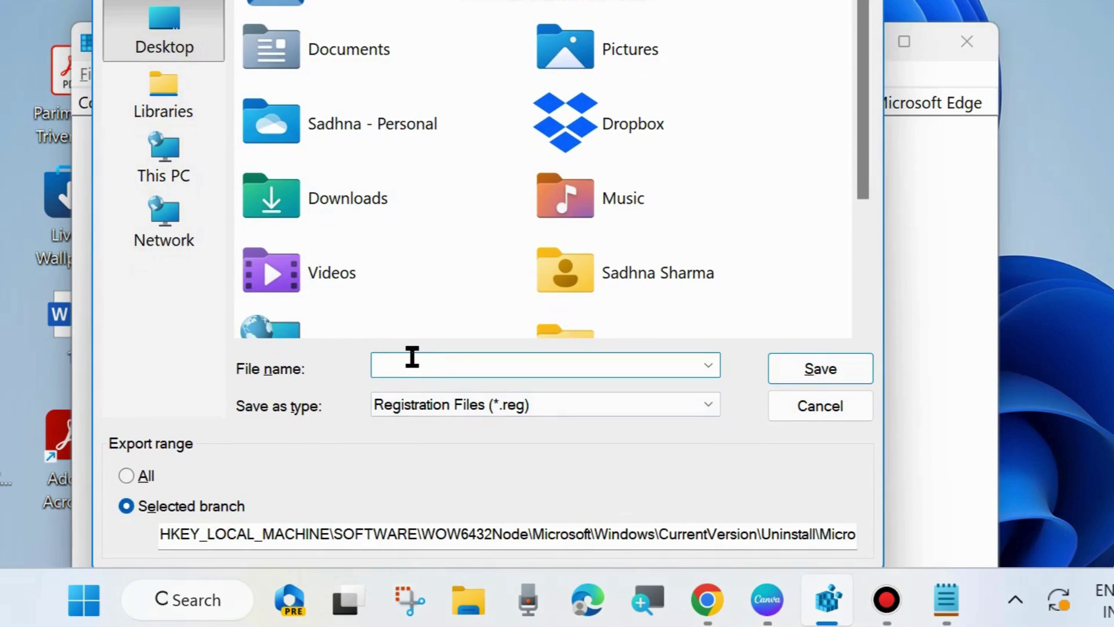
type("registry back")
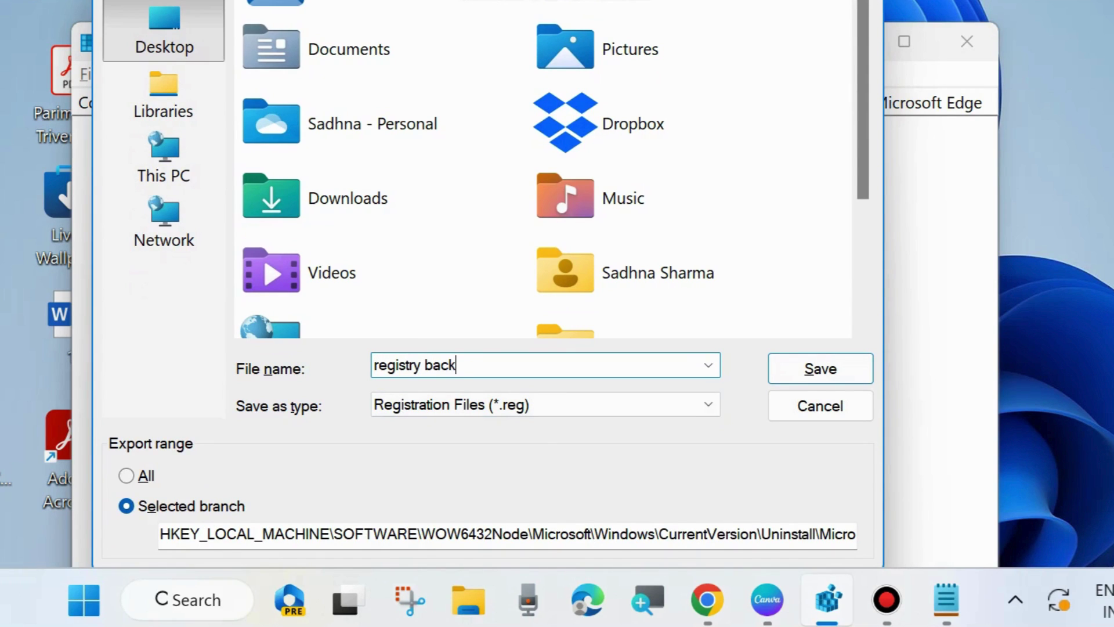
type("up")
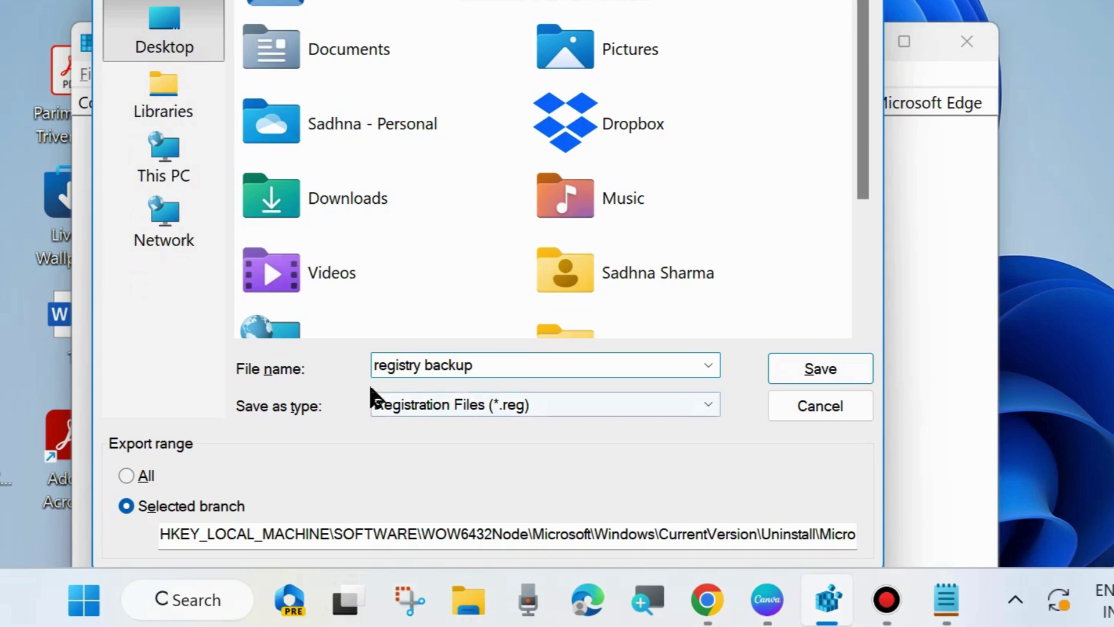
left_click(819, 374)
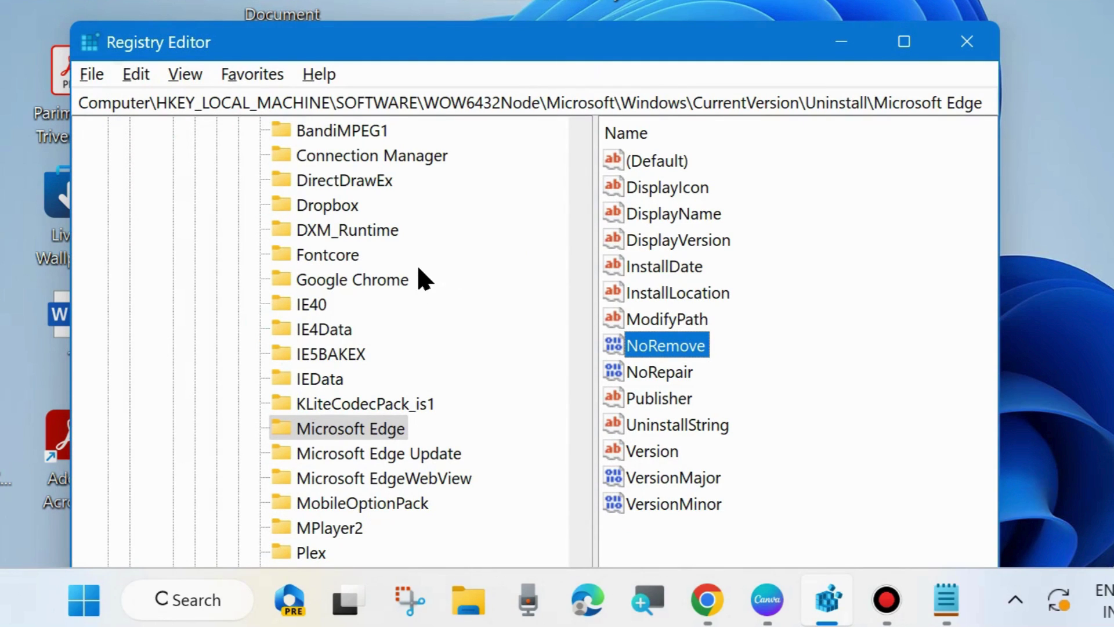
- Change the NoRemove value data from 1 to 0 and confirm
right_click(666, 345)
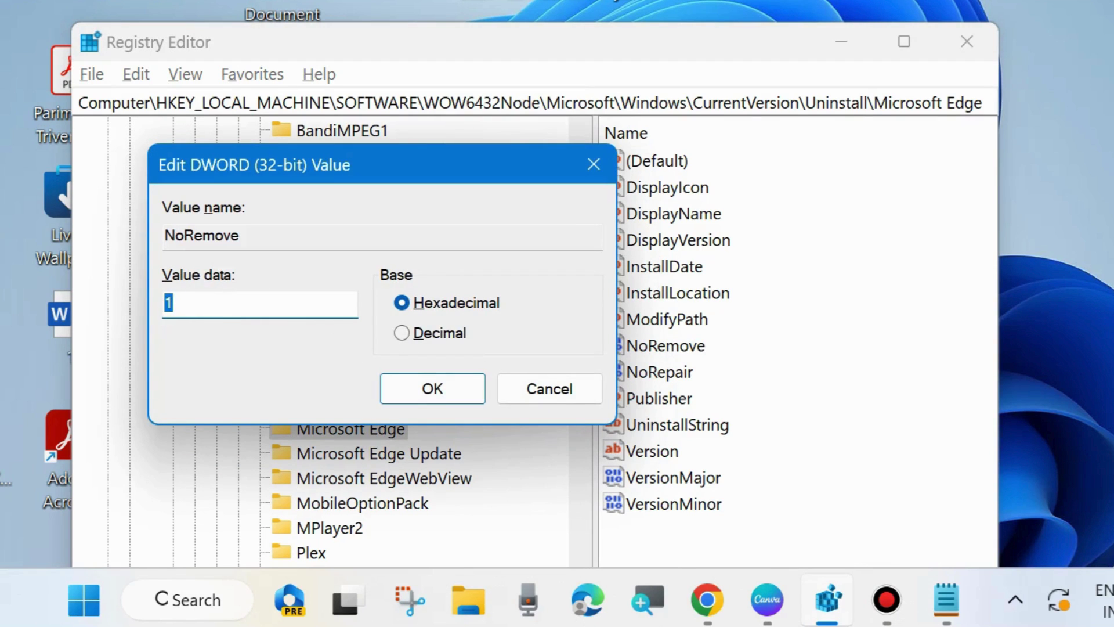
type("0")
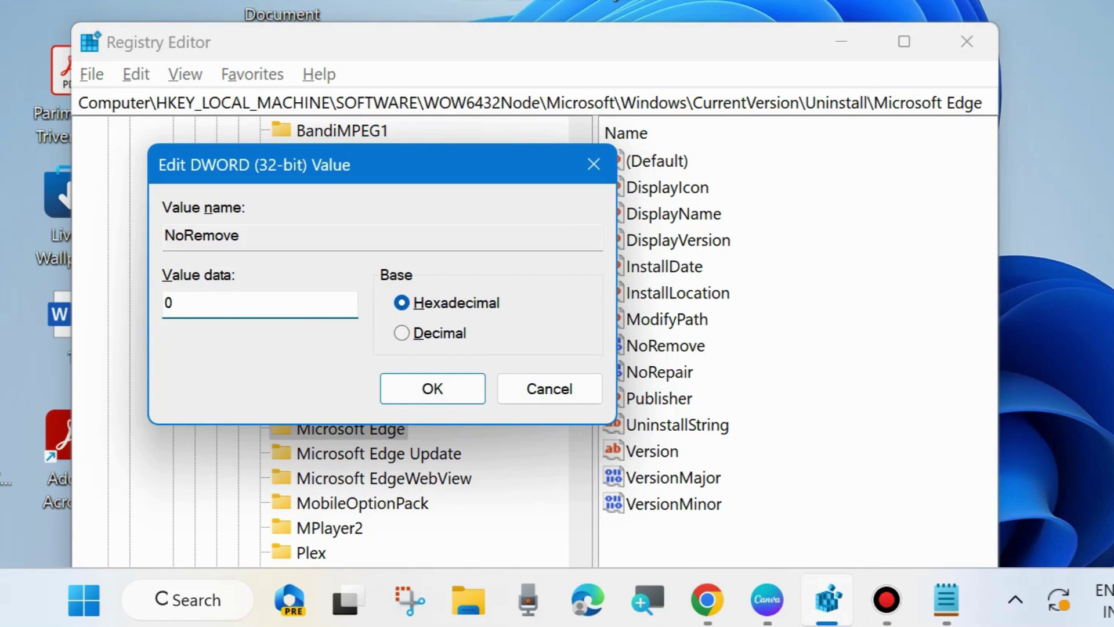
left_click(432, 388)
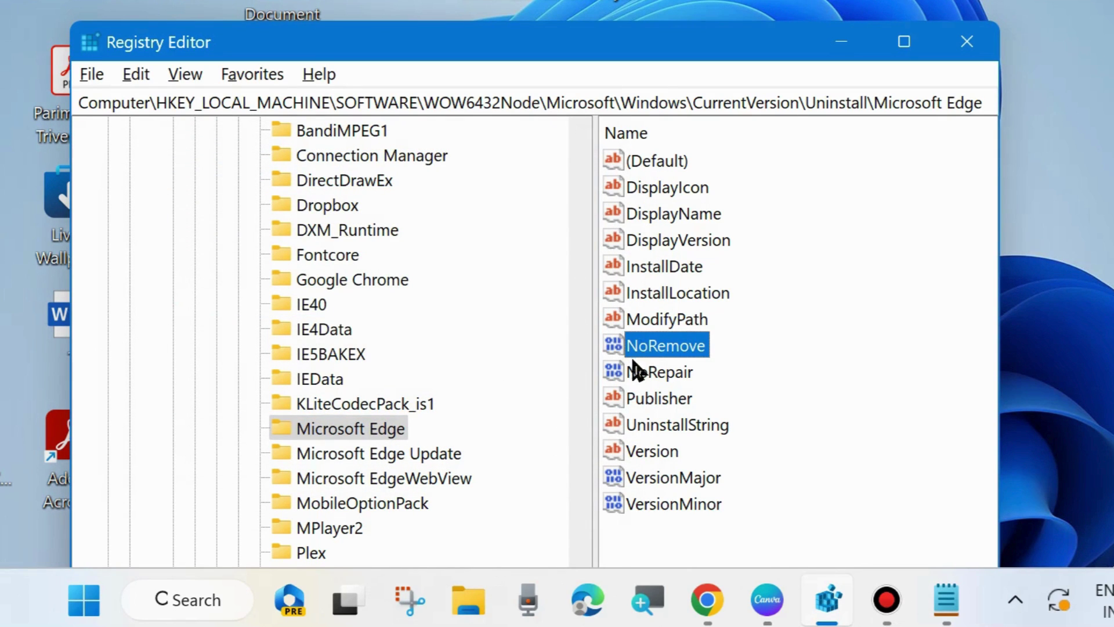
- Minimize Registry Editor and refresh the desktop
left_click(844, 42)
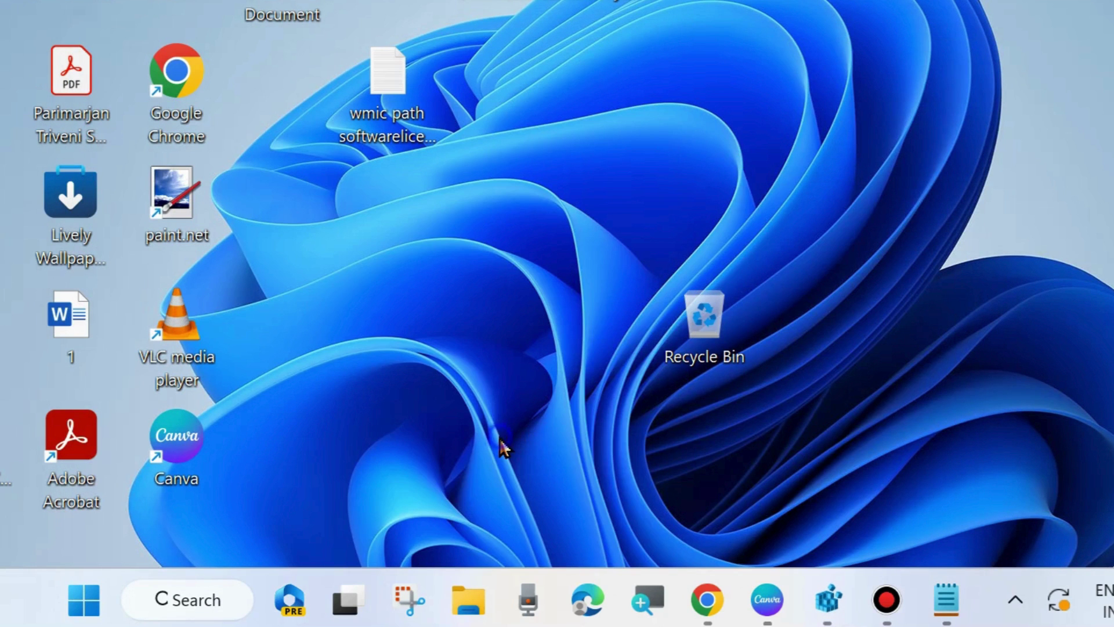
right_click(500, 444)
left_click(609, 123)
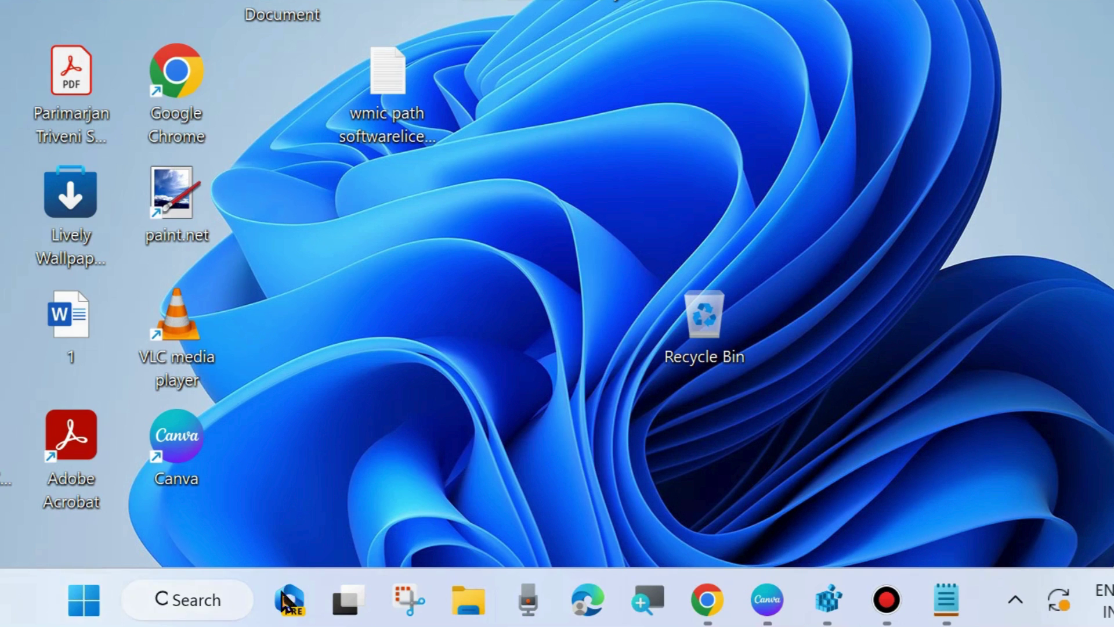
- Bring up the Start quick links menu, backing out of the power options without restarting
right_click(87, 600)
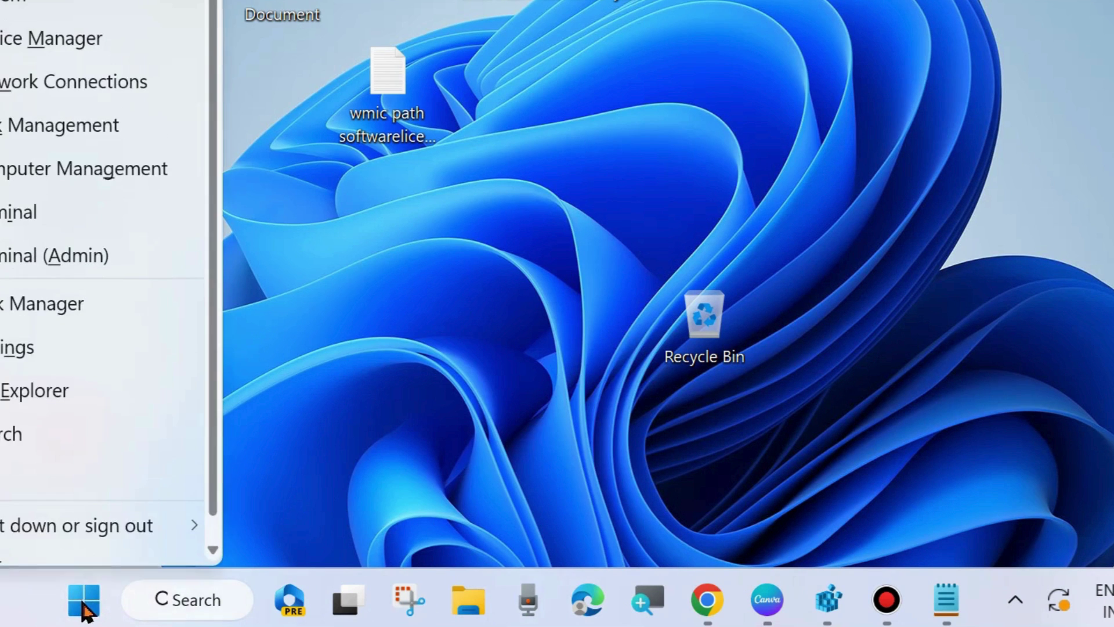
mouse_move(114, 528)
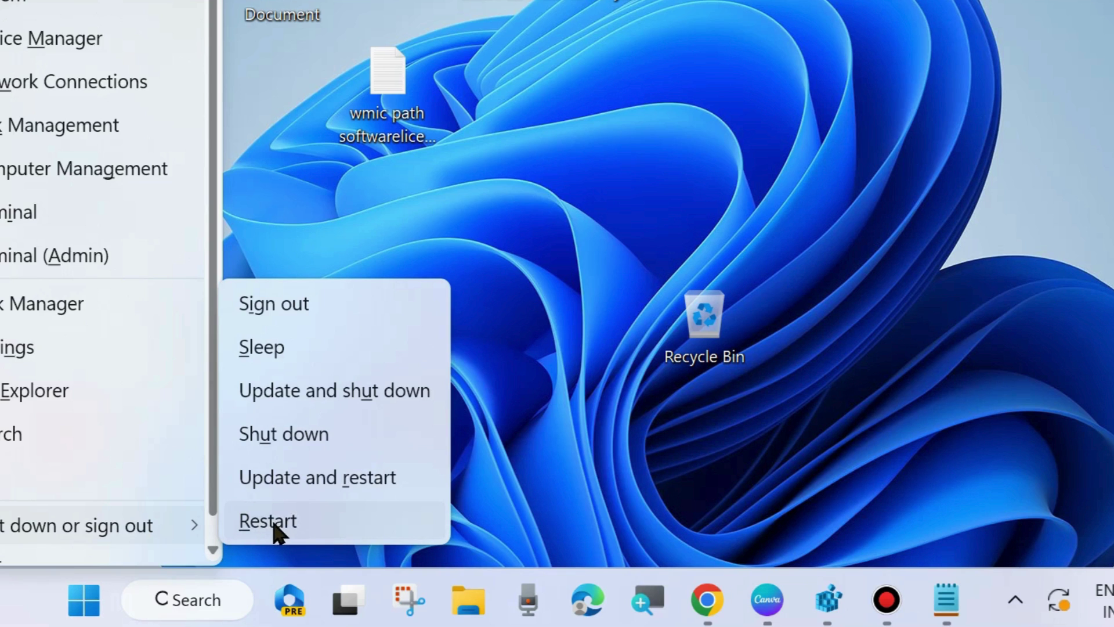
left_click(843, 406)
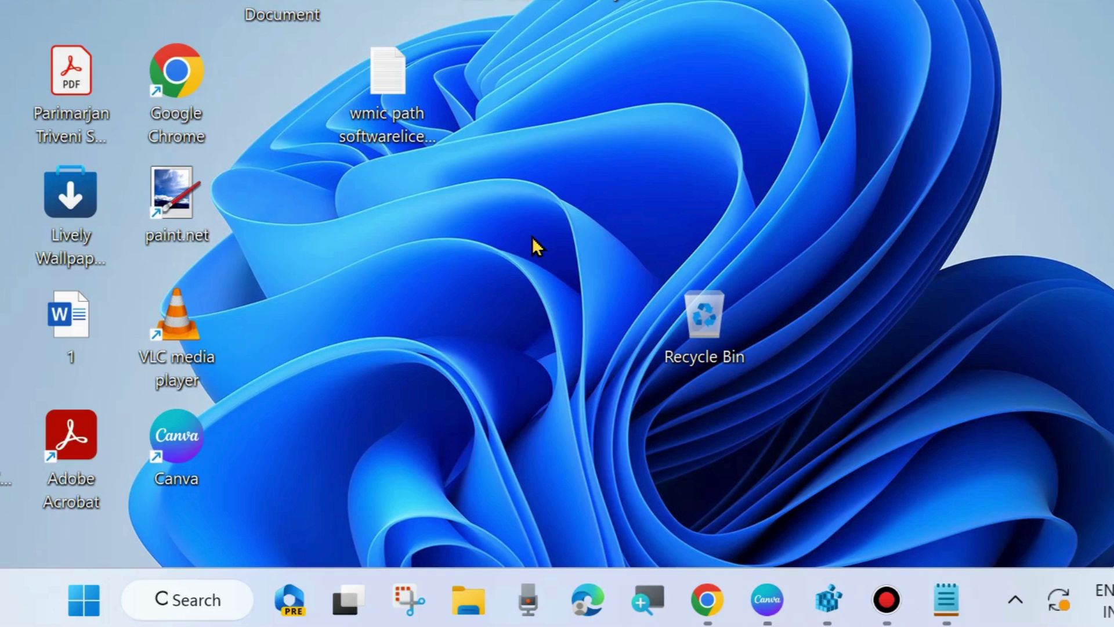
left_click(76, 601)
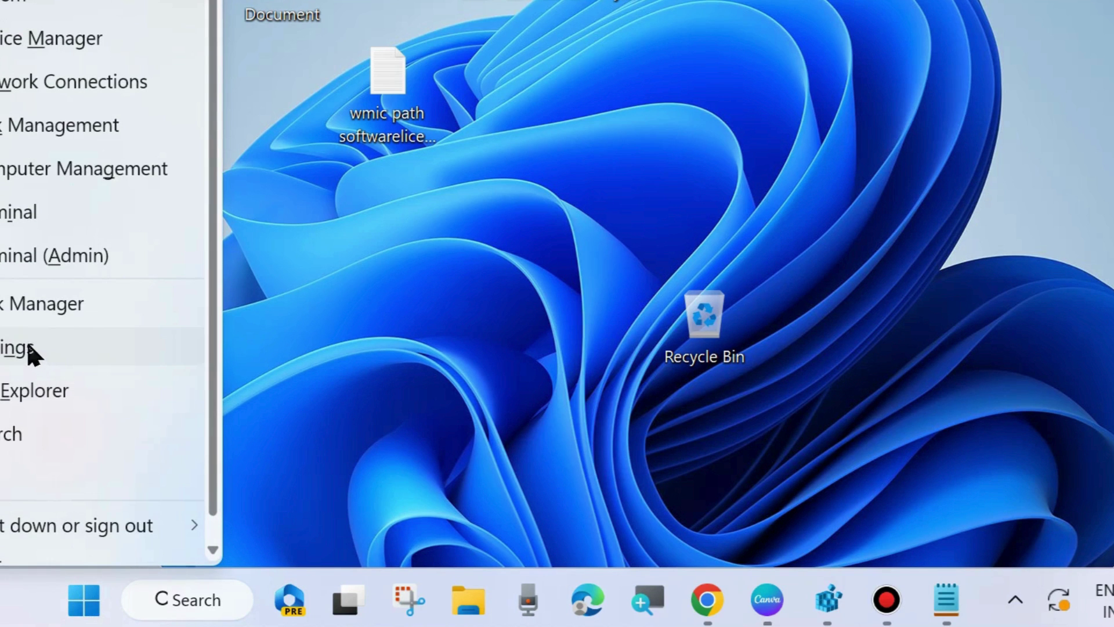
- Search Installed apps for 'edge', verify Edge's menu now offers Uninstall, then close Settings
left_click(29, 347)
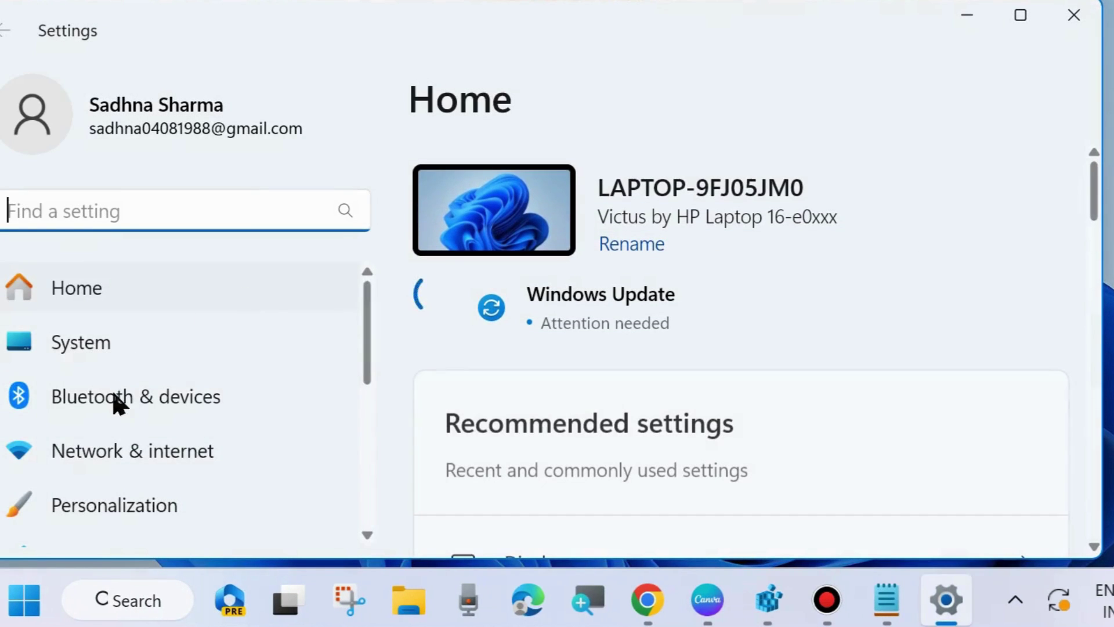
scroll(119, 406, "down", 3)
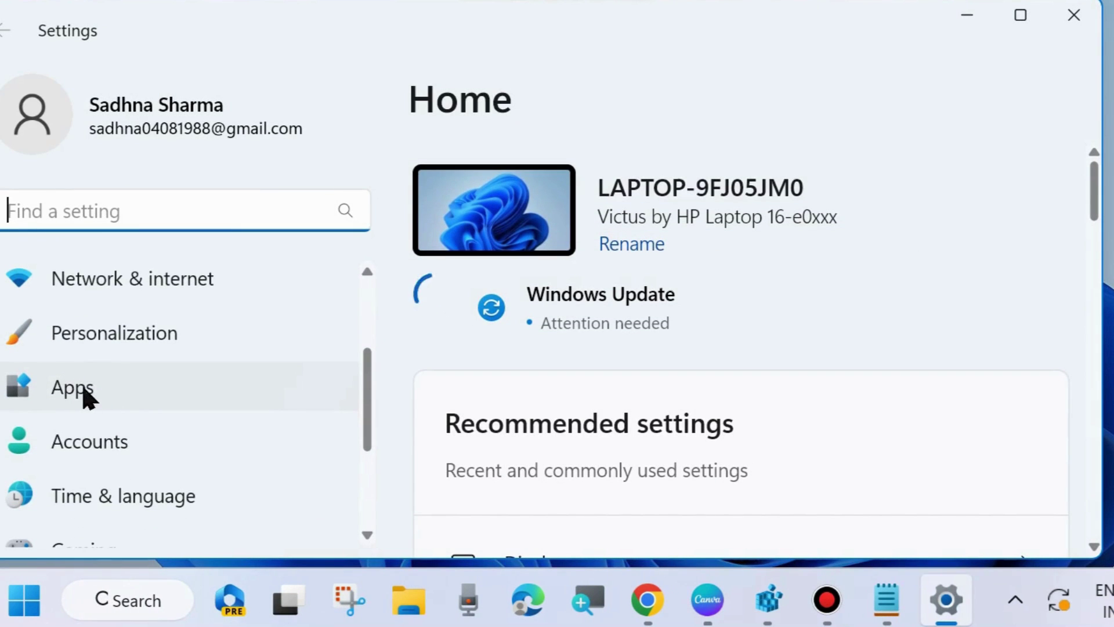
left_click(84, 390)
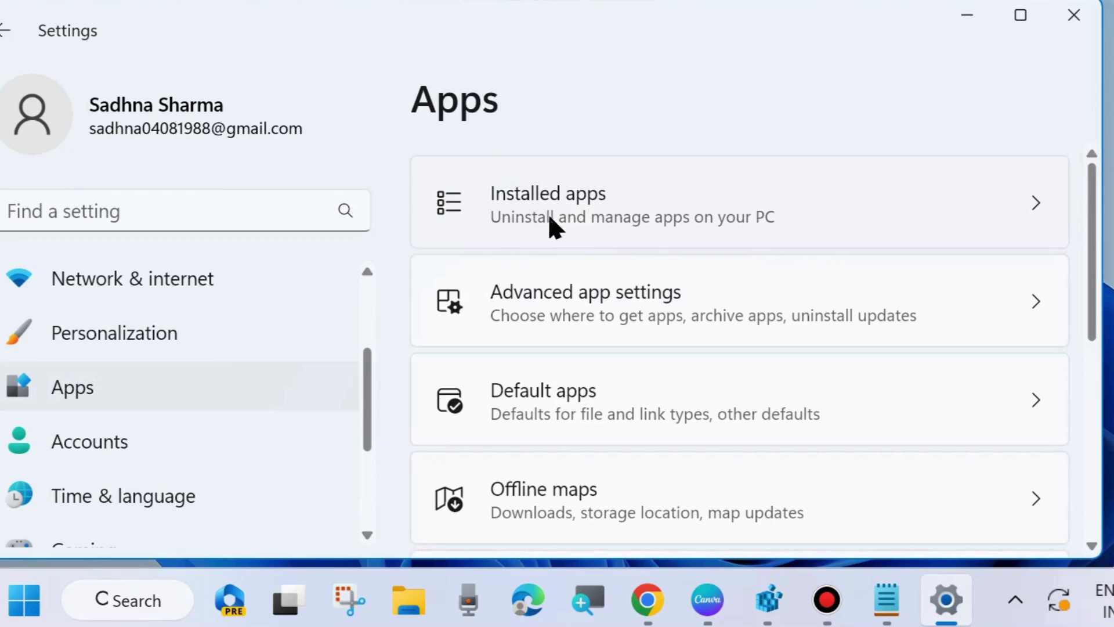
left_click(571, 204)
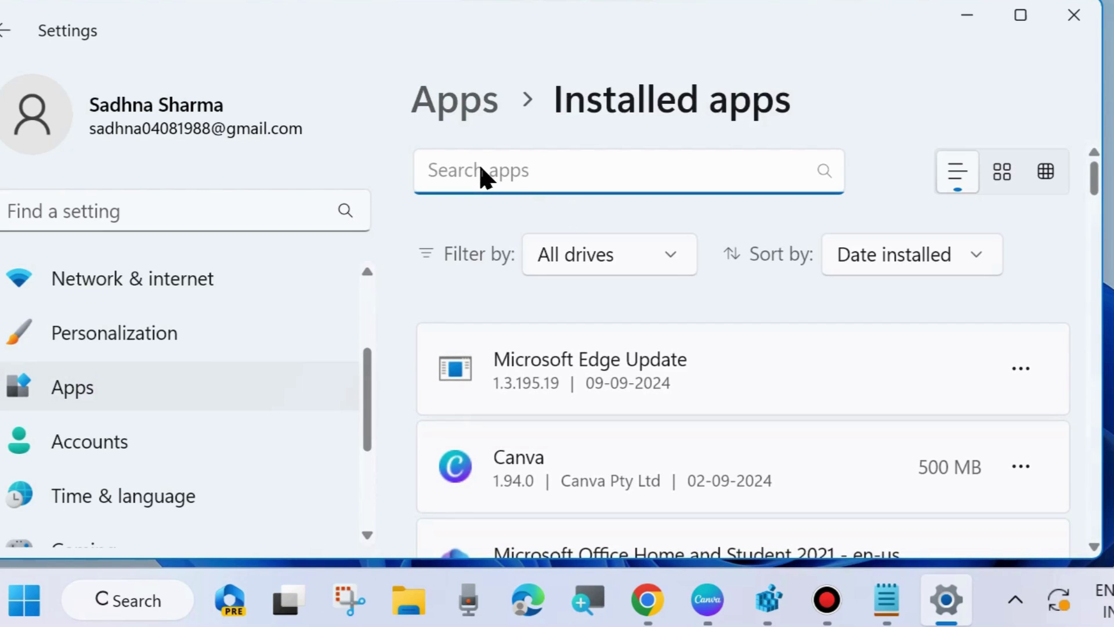
type("edge")
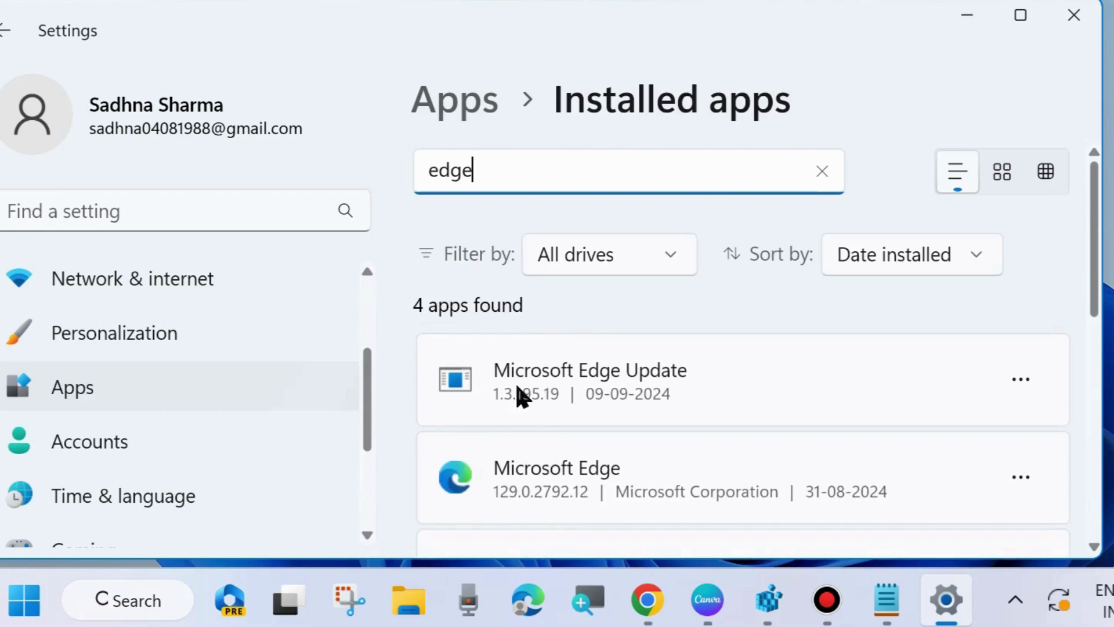
scroll(523, 396, "down", 3)
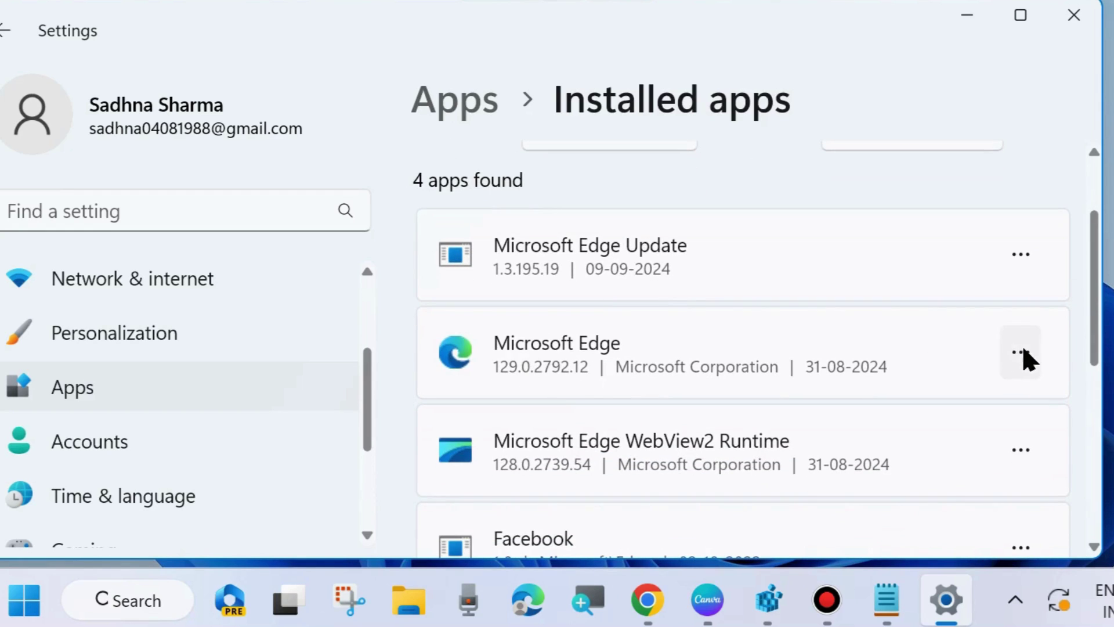
left_click(1020, 353)
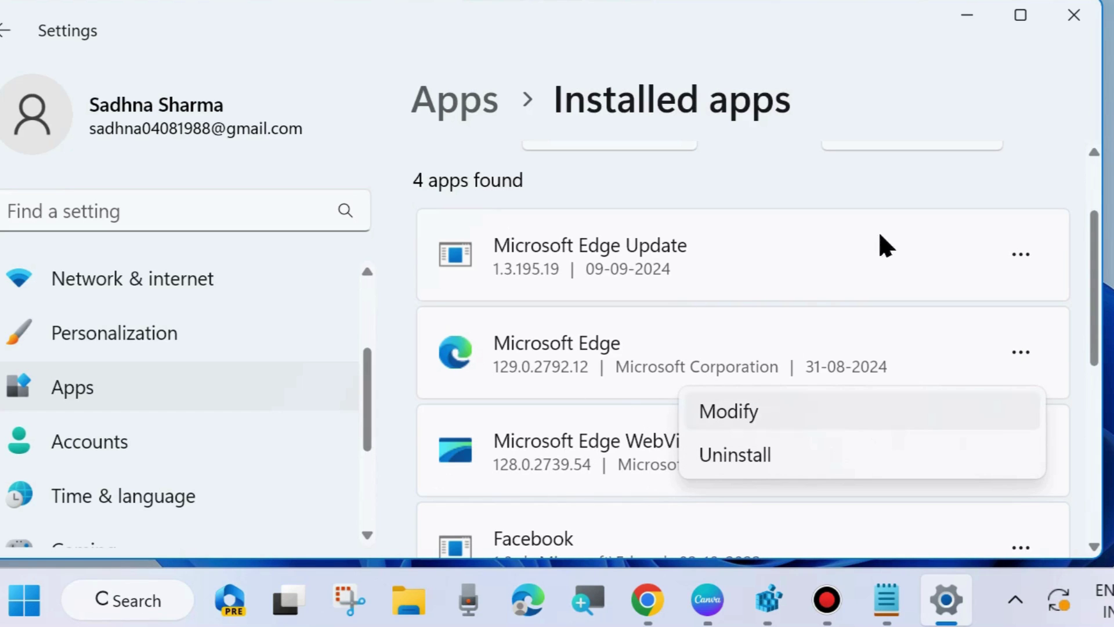
left_click(1072, 15)
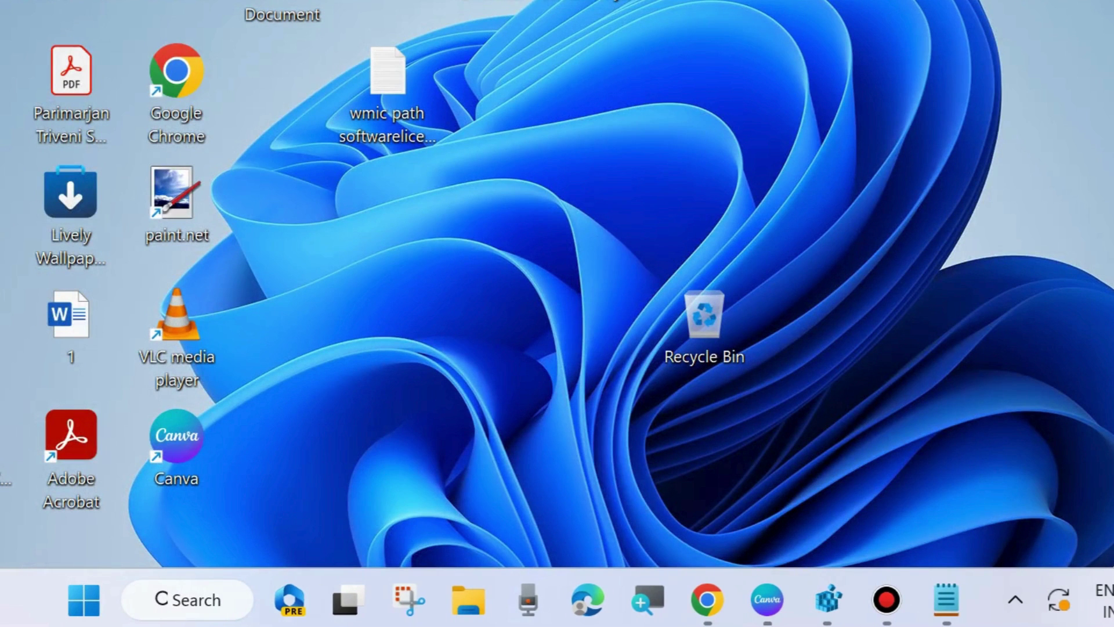